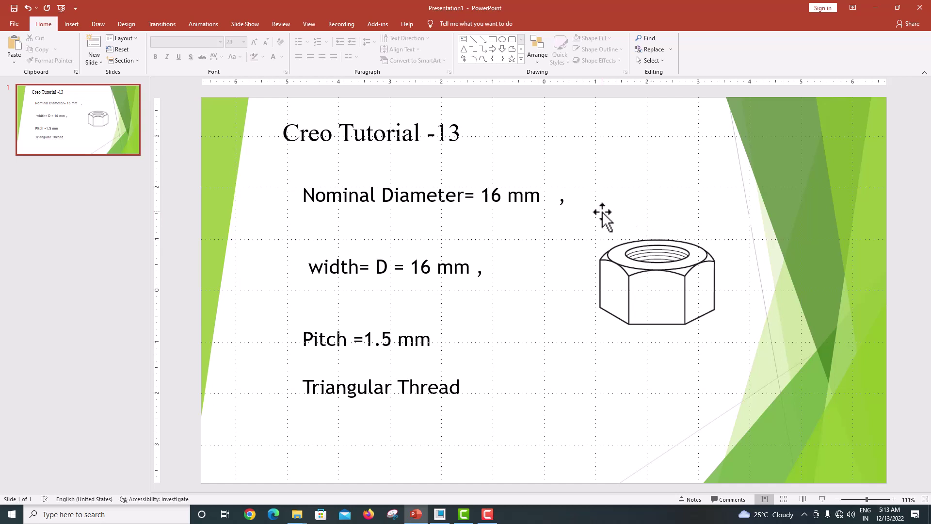
Create new solid part PRT0005 from the mmns_part_solid_abs template instead of the default
key(ctrl+z)
click(440, 514)
click(13, 48)
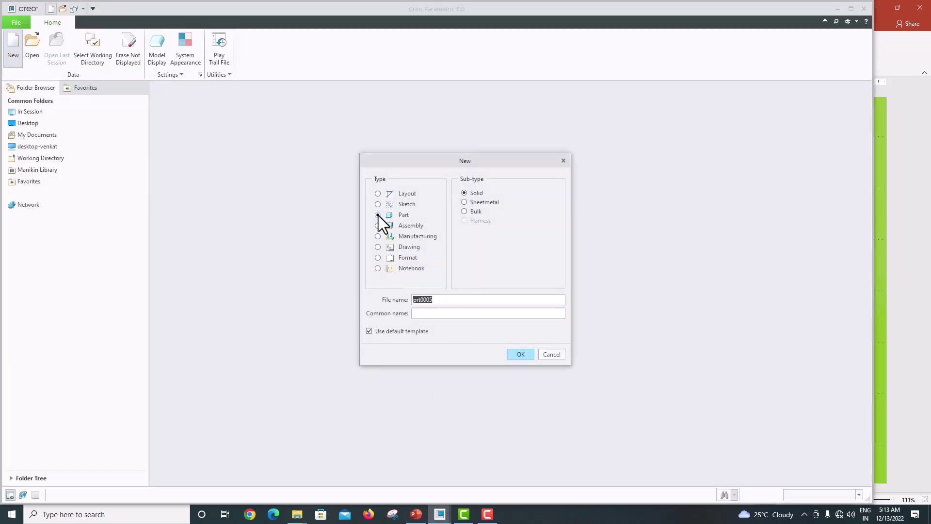
click(381, 332)
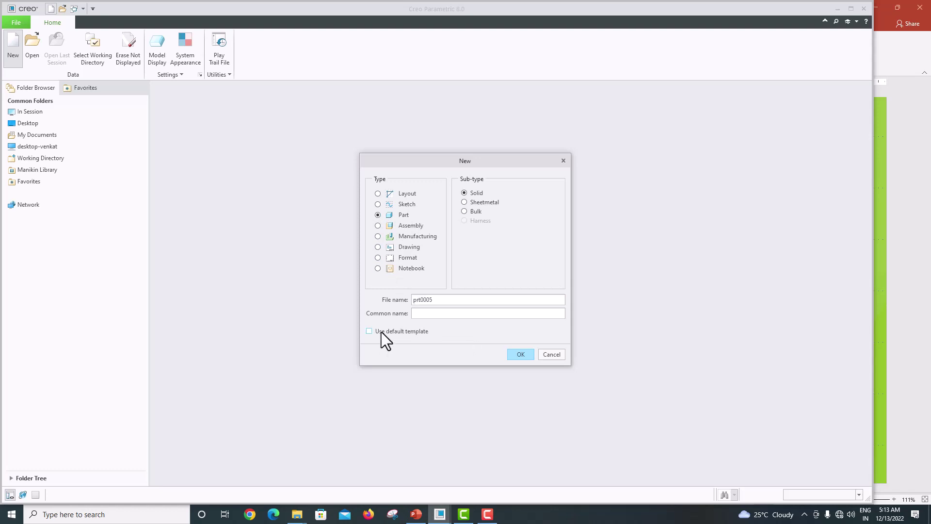
click(521, 354)
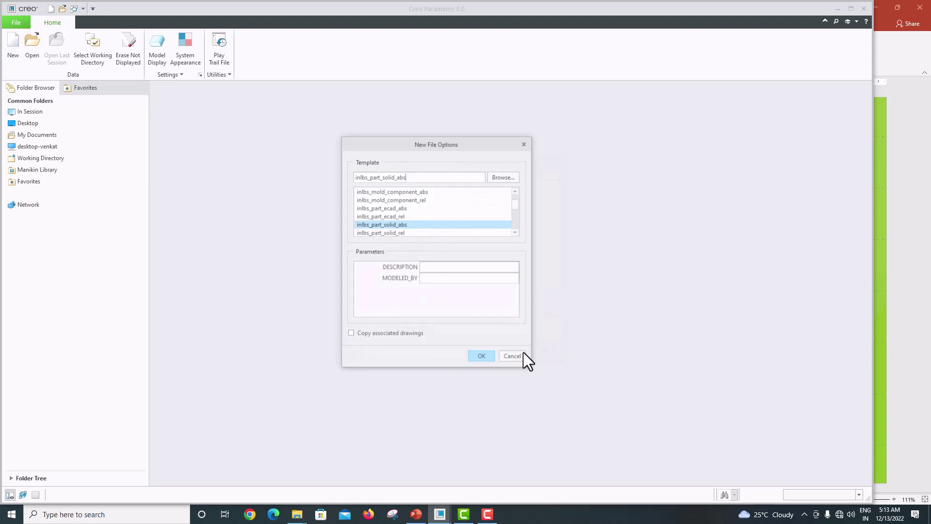
drag(512, 209, 515, 215)
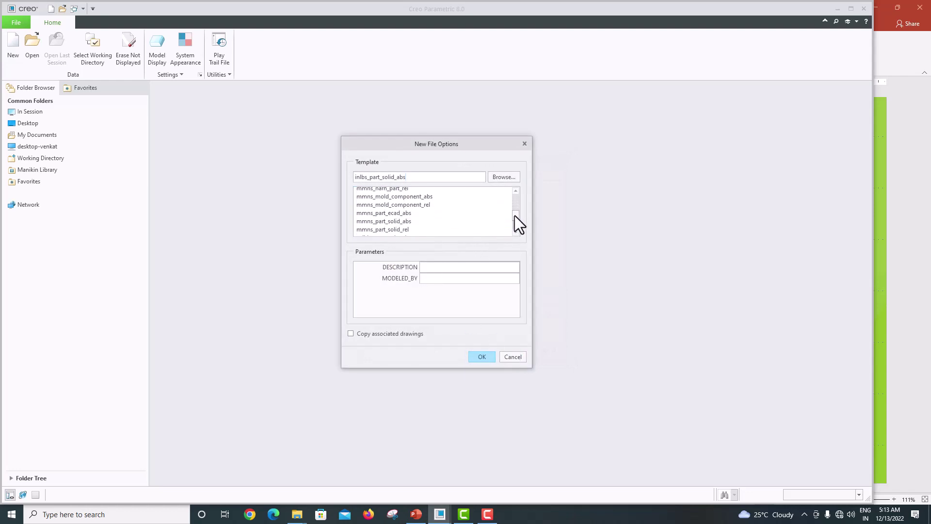
click(374, 223)
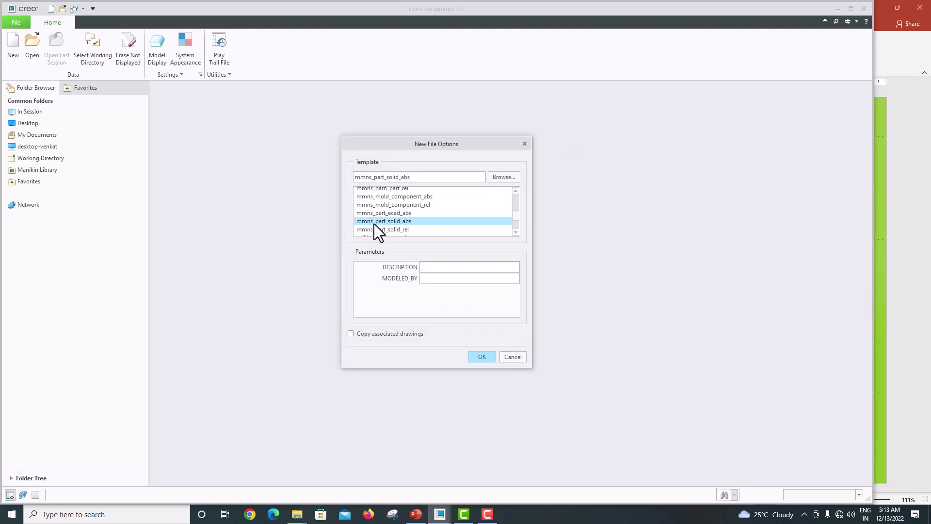
click(481, 357)
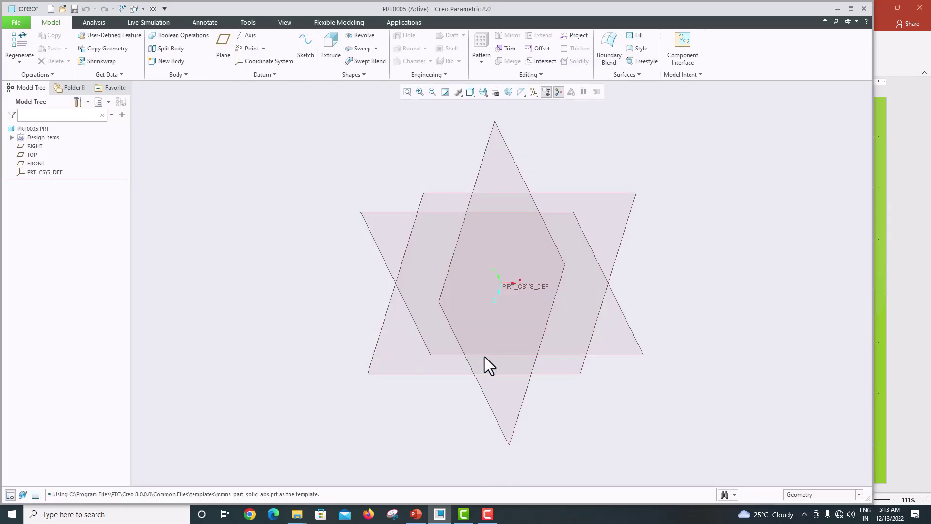
Review the nut specification slide, then start Sketch 1 on FRONT, viewed flat
click(416, 514)
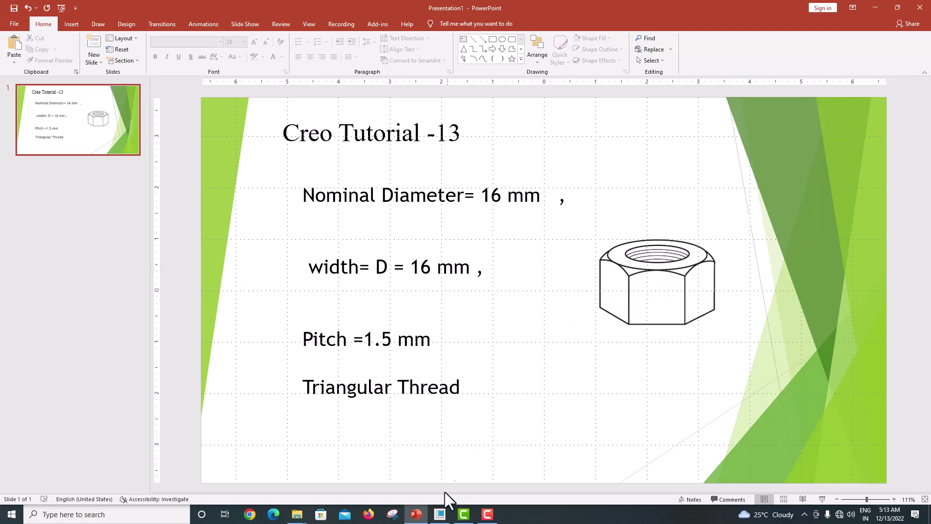
click(440, 514)
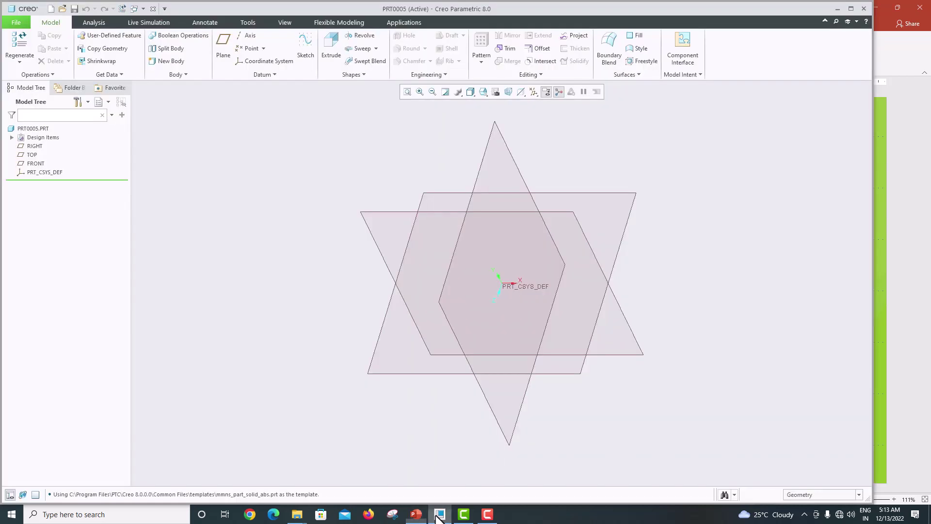
click(382, 212)
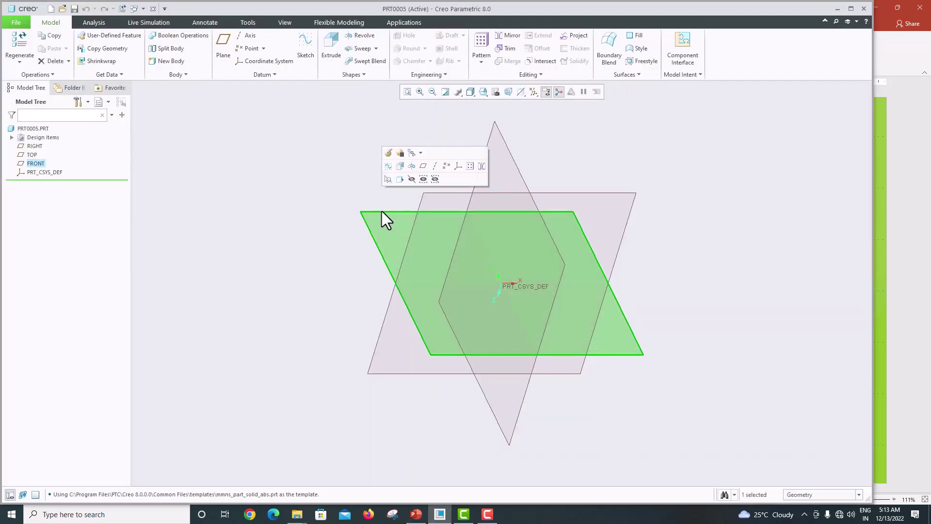
click(305, 53)
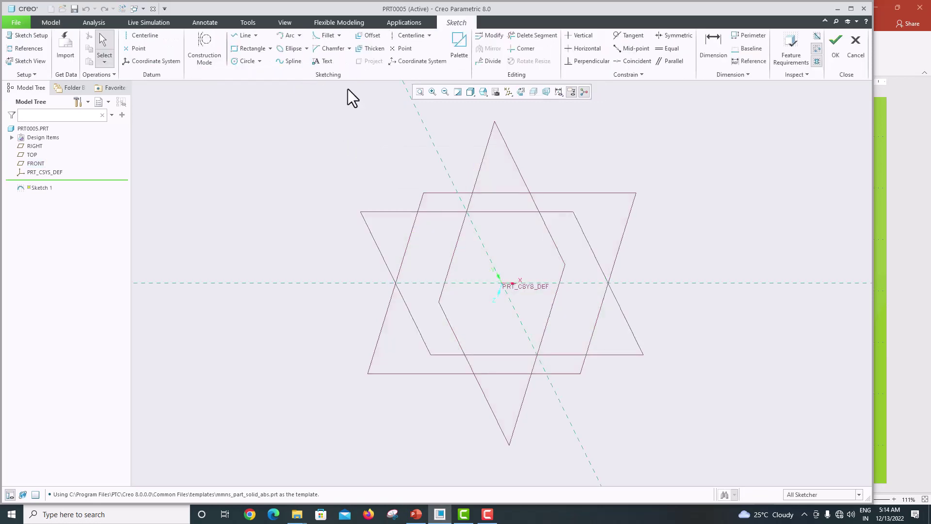
click(518, 96)
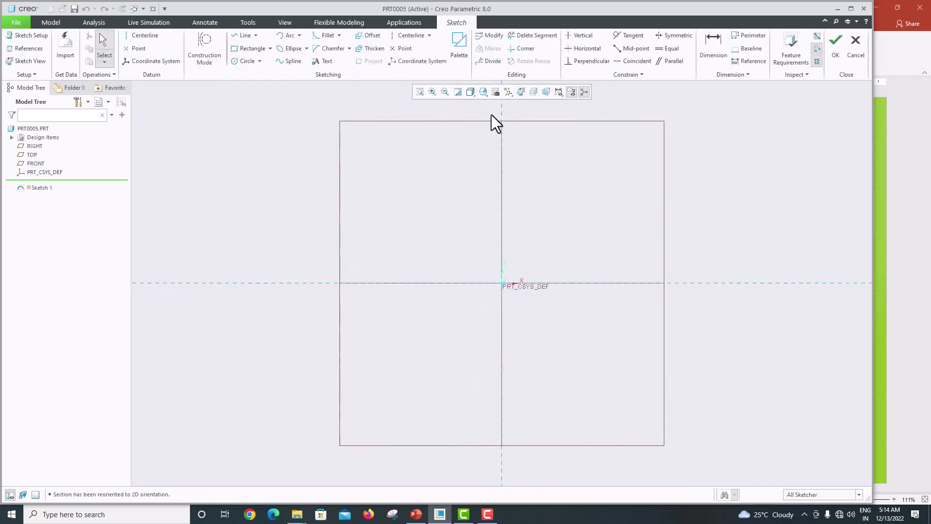
Place a 6-Sided Hexagon from the sketch palette's Polygons shapes
click(455, 58)
click(702, 287)
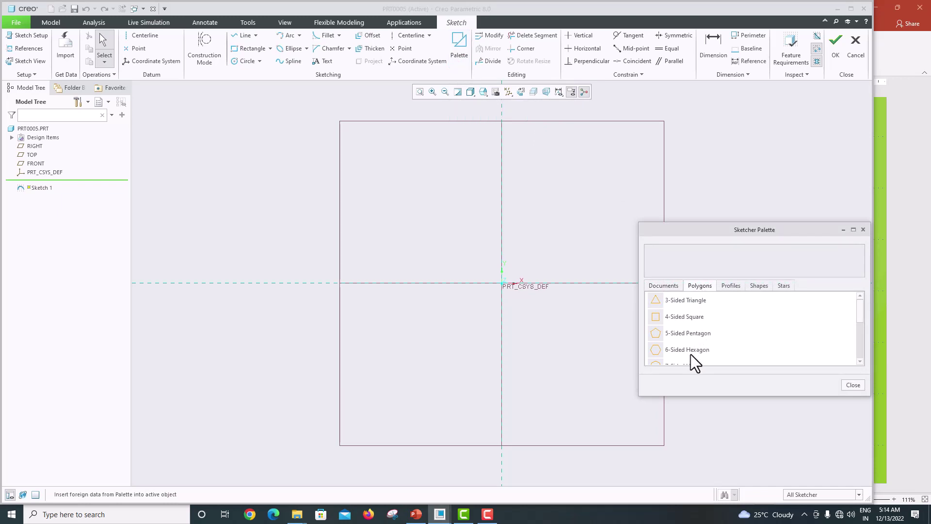
drag(862, 313, 860, 345)
scroll(859, 349, up, 6)
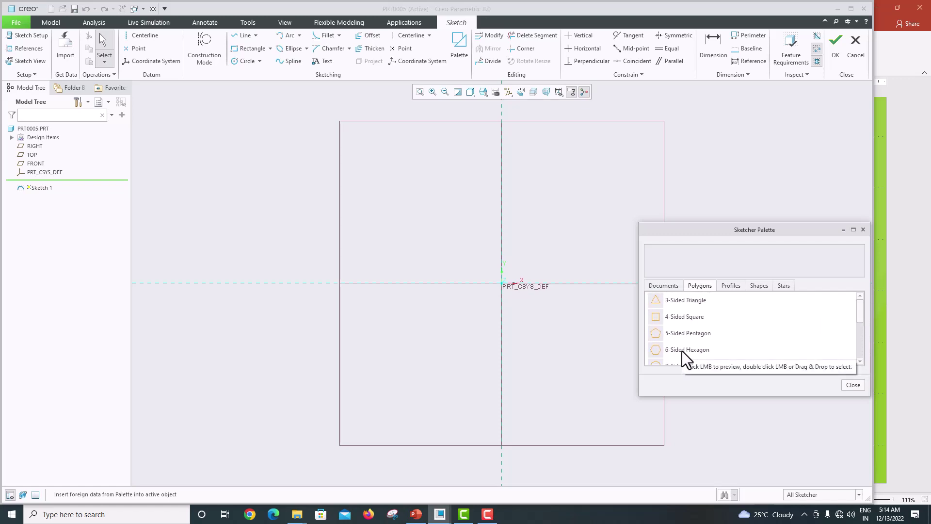
double_click(682, 350)
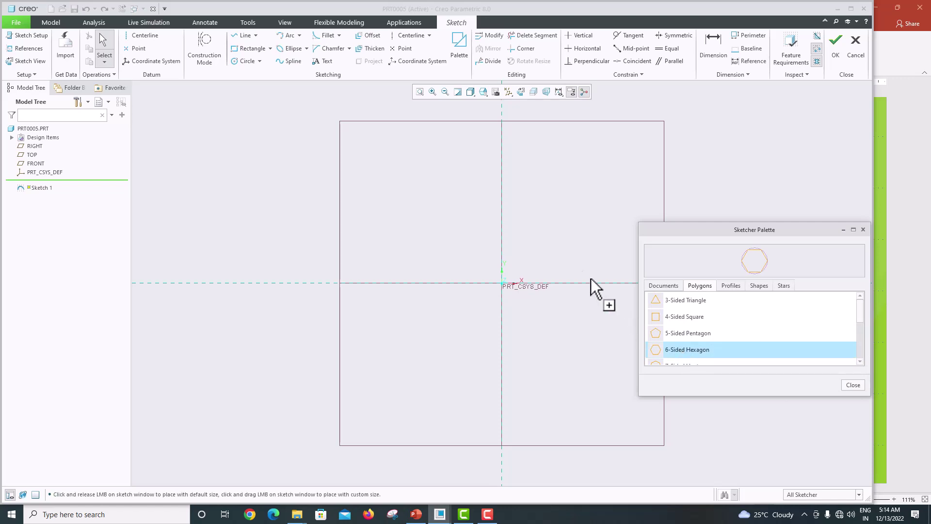
click(556, 225)
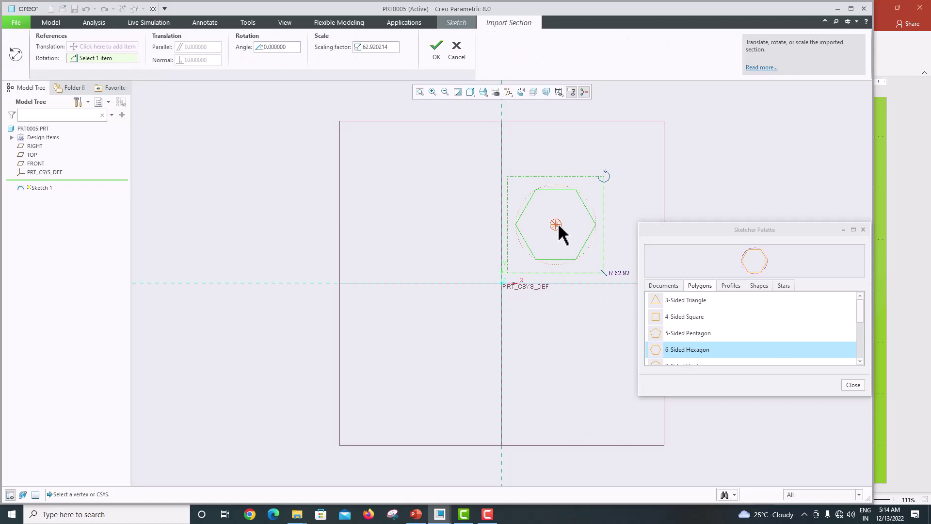
click(852, 385)
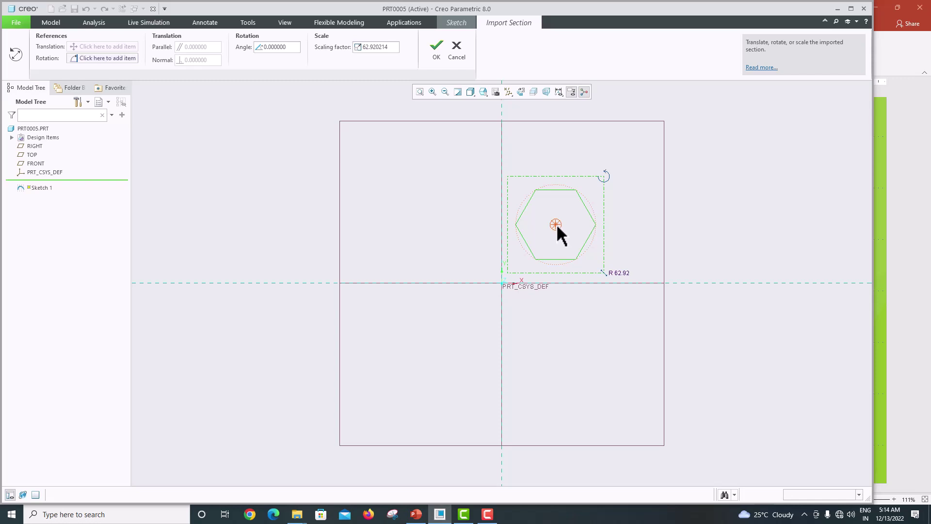
Centre the hexagon on the origin with a scaling factor of 16
drag(555, 224, 502, 284)
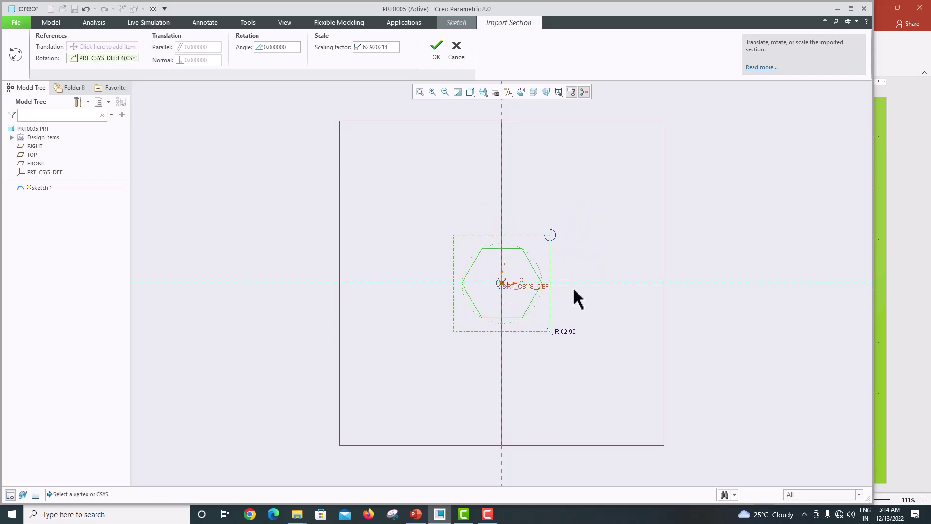
double_click(393, 49)
text(16)
click(437, 48)
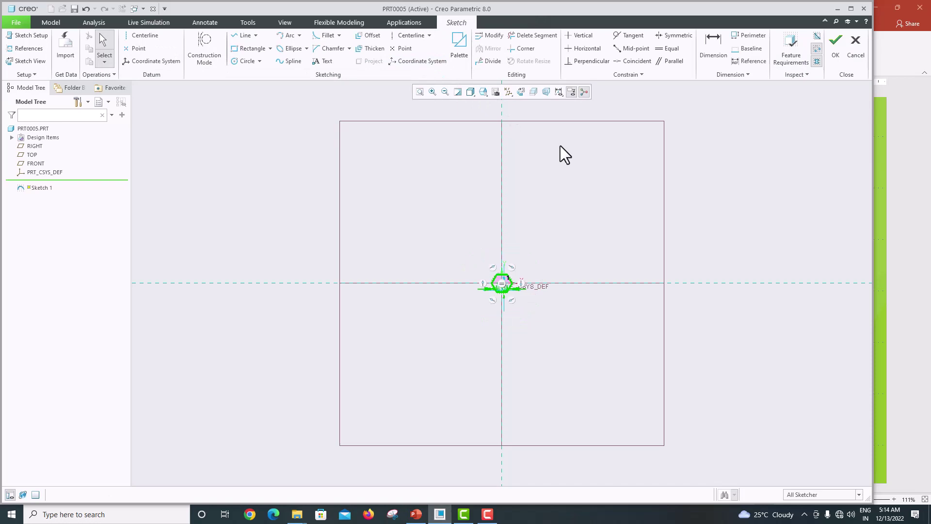
Change the hexagon's 13.86 height dimension to 16
click(520, 95)
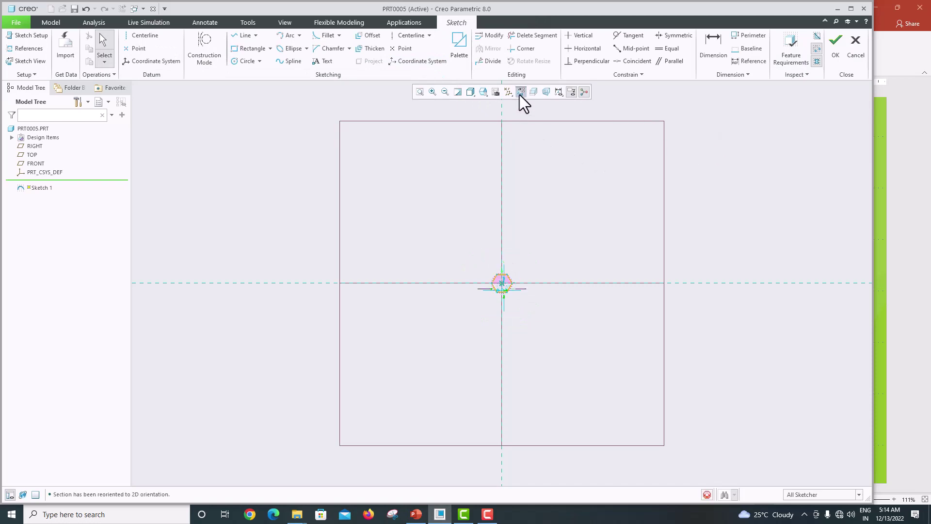
click(420, 92)
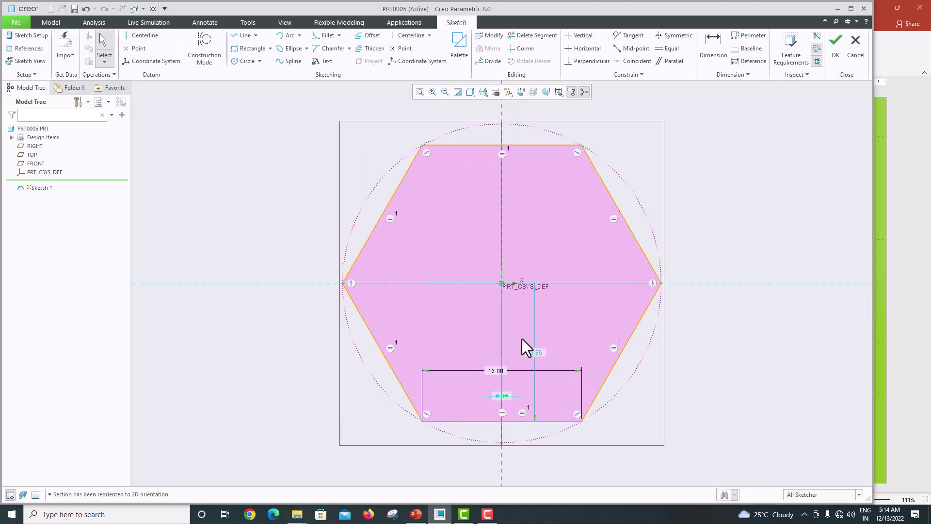
scroll(505, 289, up, 3)
scroll(505, 289, down, 4)
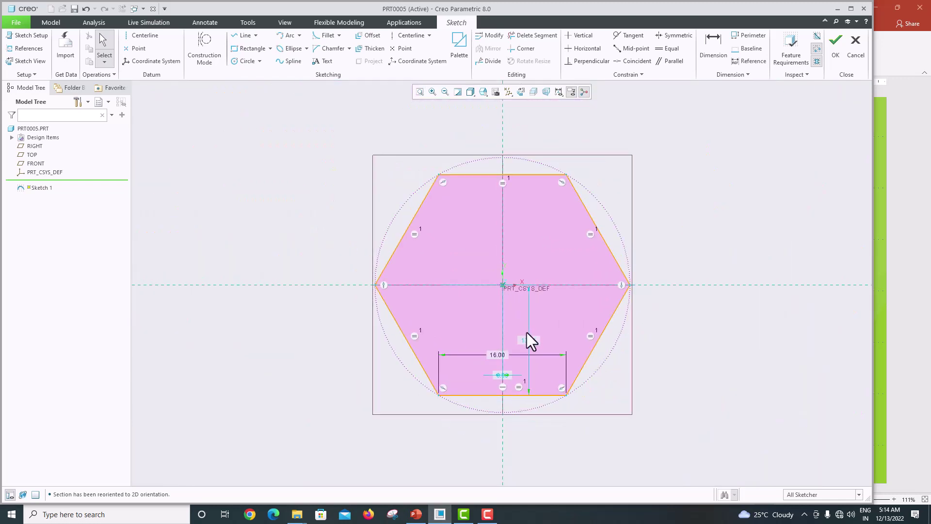
drag(532, 337, 551, 326)
click(449, 176)
click(408, 228)
scroll(512, 299, up, 3)
scroll(561, 332, down, 2)
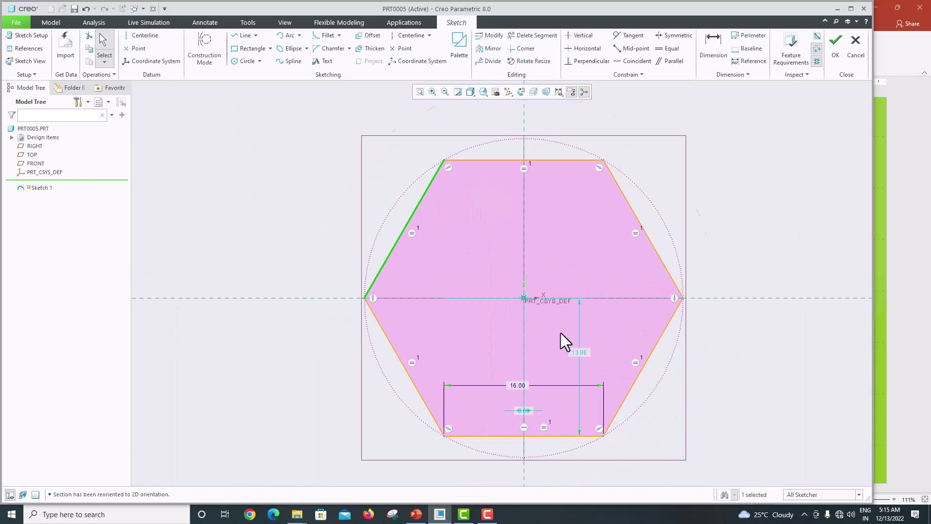
double_click(579, 352)
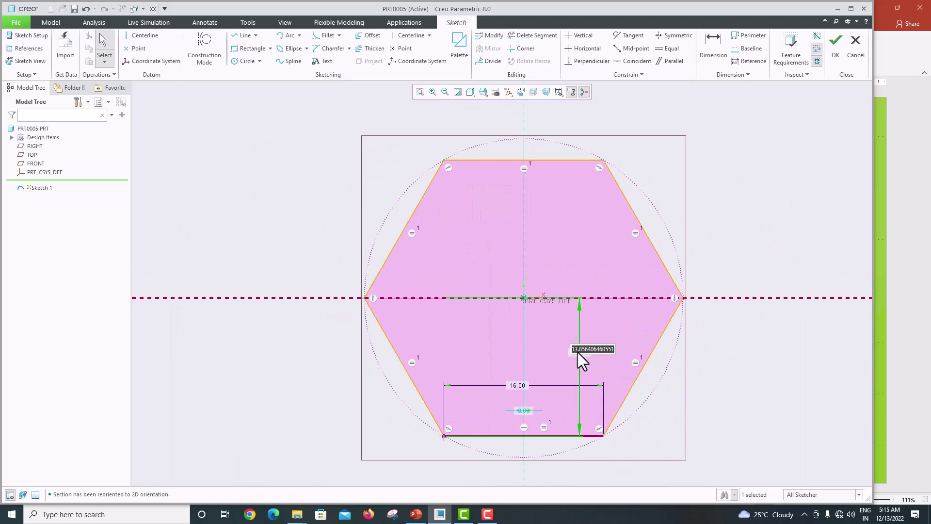
text(16)
key(Return)
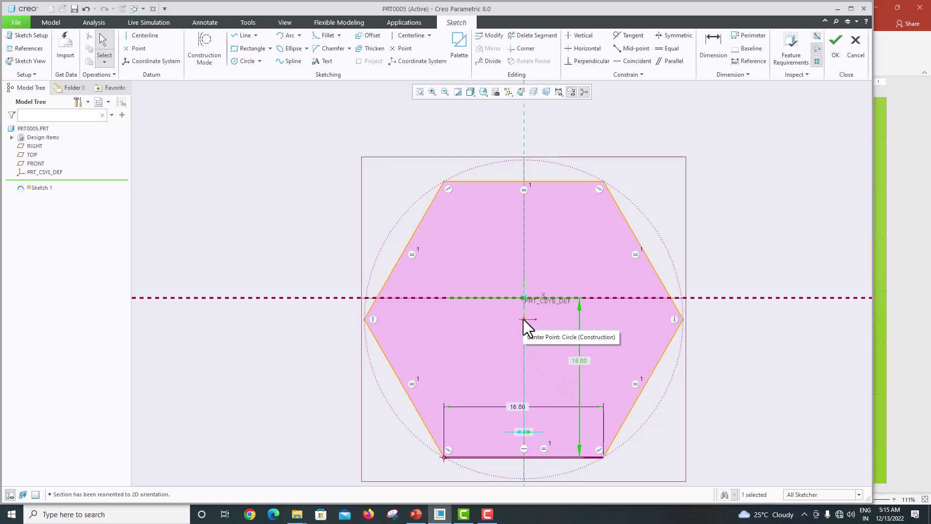
Make the hexagon centre coincident with the origin and delete the conflicting 16.00 dimension
click(633, 61)
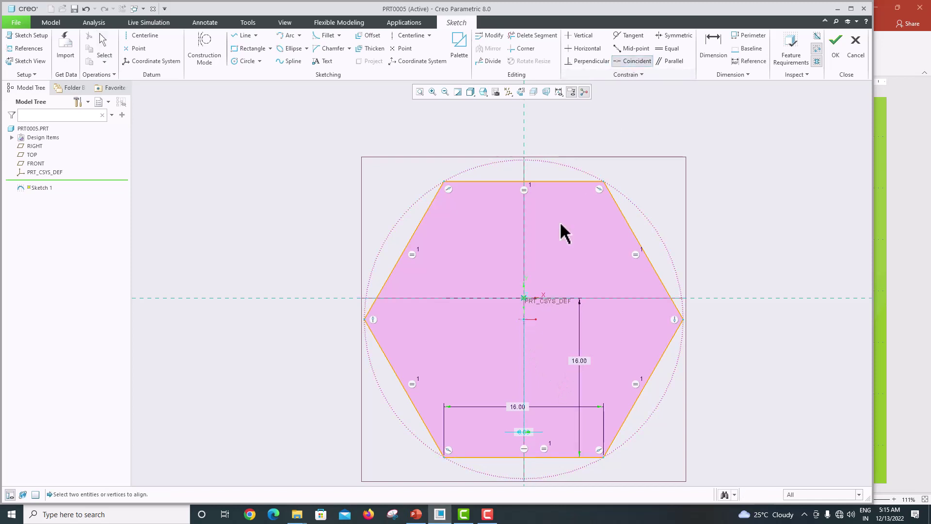
click(523, 320)
click(525, 296)
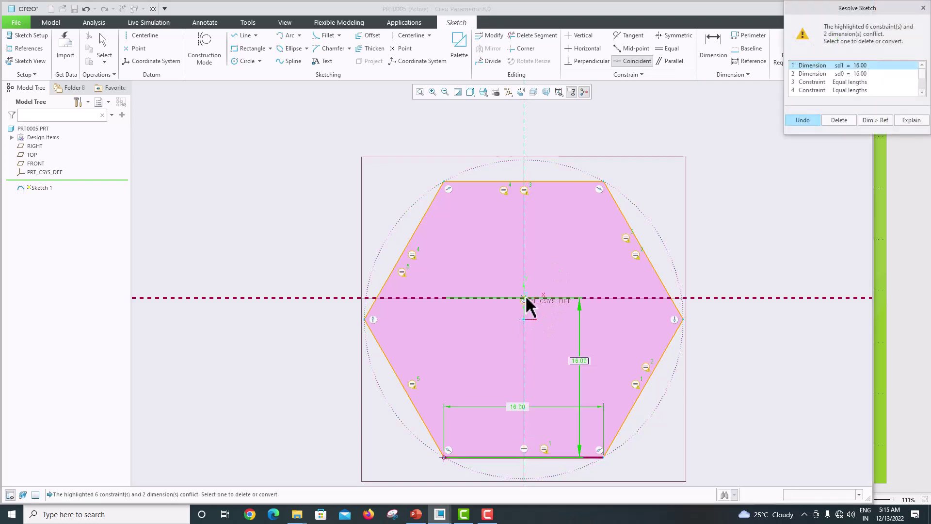
click(844, 120)
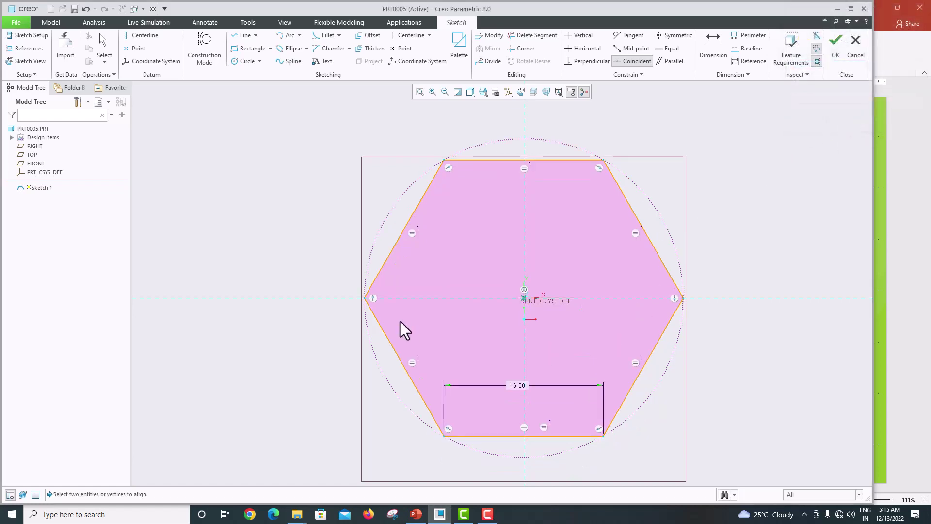
scroll(441, 324, up, 2)
scroll(497, 301, down, 3)
scroll(511, 310, up, 3)
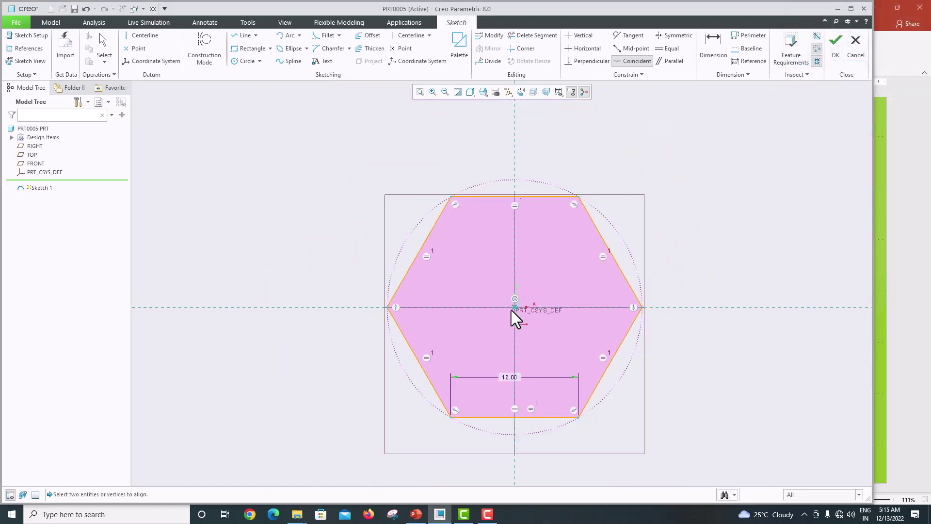
Draw a circle centred on the origin inside the hexagon with diameter 16
key(Escape)
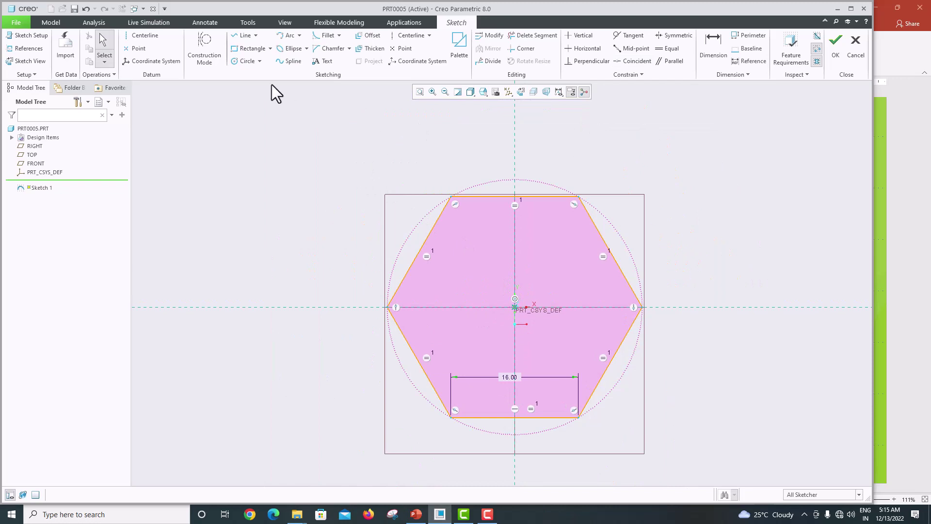
click(242, 61)
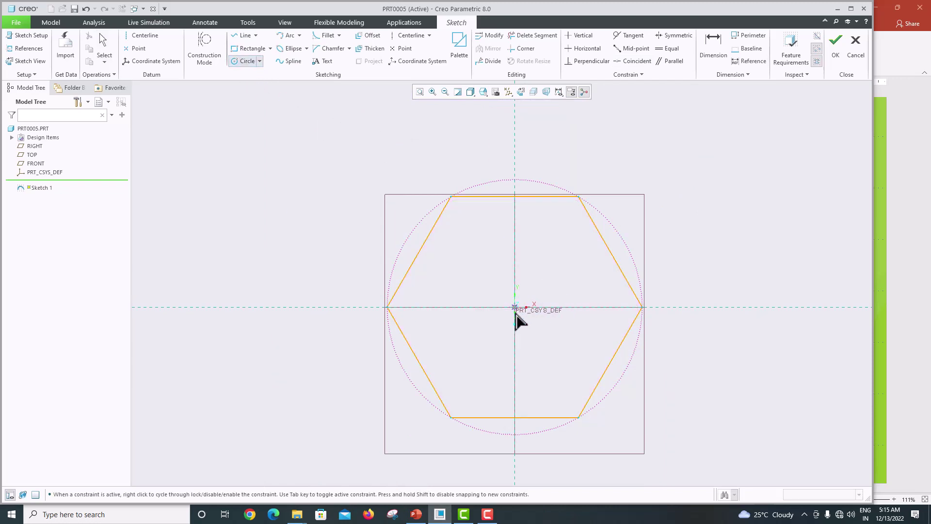
click(515, 308)
click(563, 360)
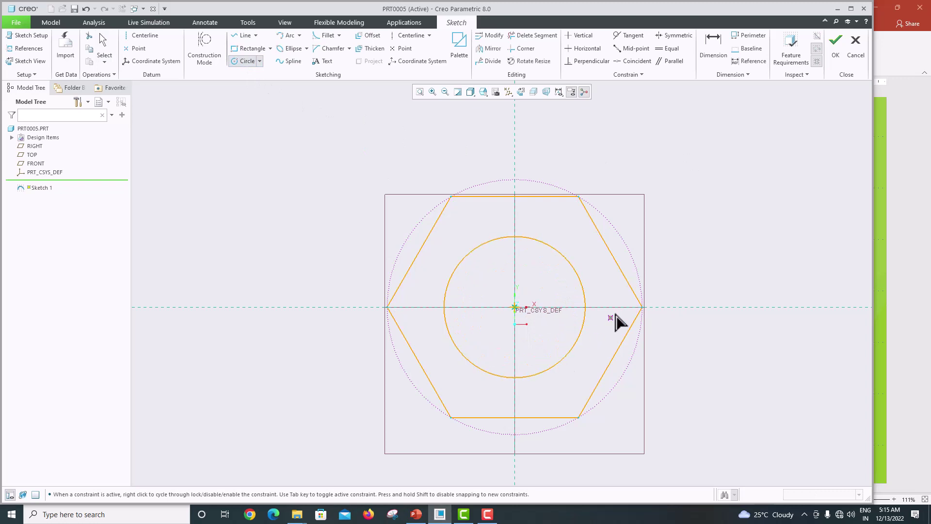
middle_click(681, 262)
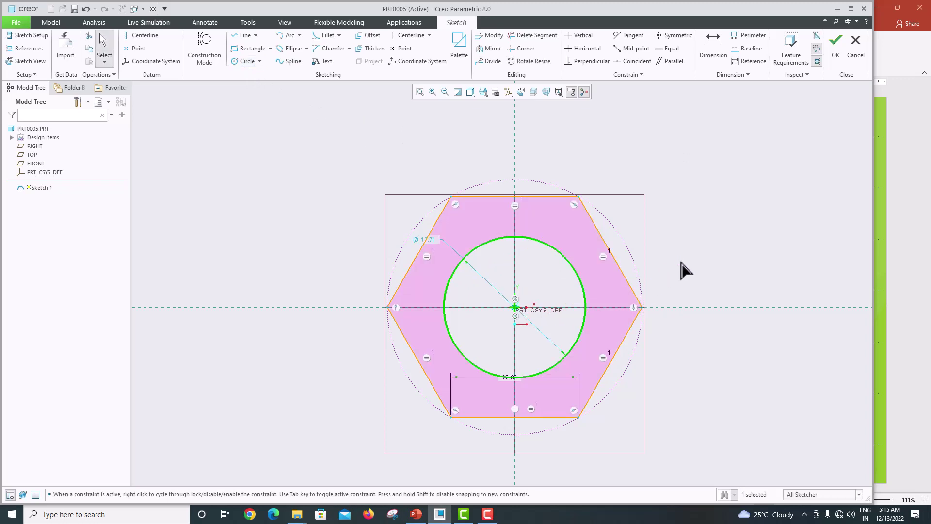
double_click(430, 240)
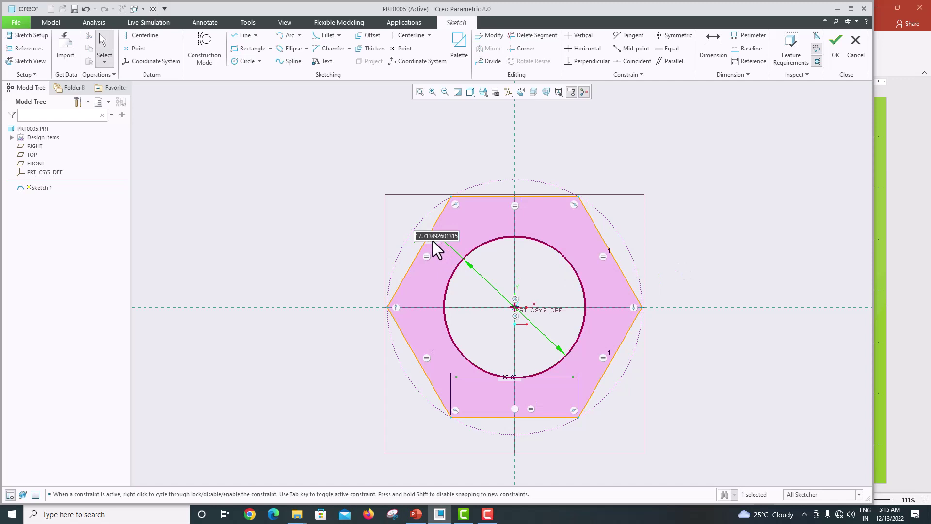
text(16)
key(Return)
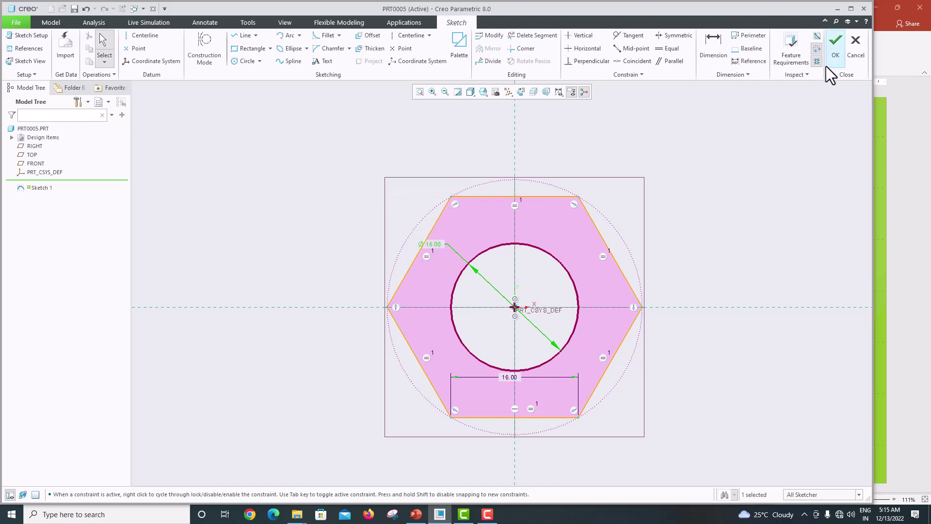
Accept Sketch 1 and extrude it symmetrically to a depth of 16
click(835, 49)
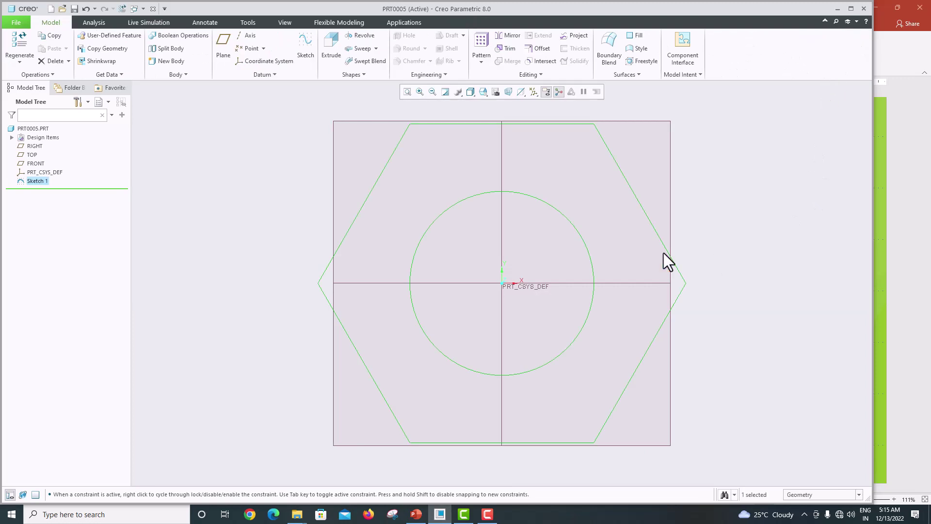
mouse_move(664, 253)
middle_down()
mouse_move(613, 272)
mouse_move(655, 274)
mouse_move(663, 245)
mouse_move(671, 279)
mouse_move(661, 277)
middle_up()
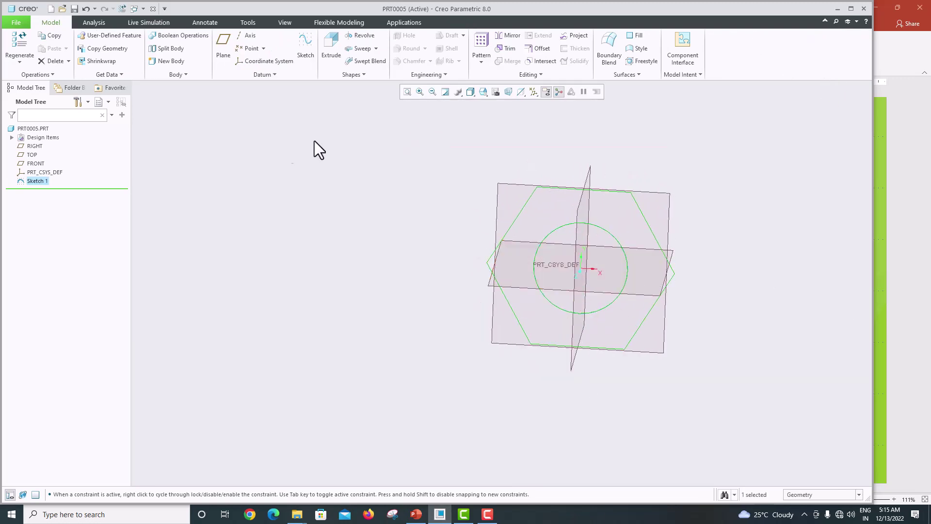
click(328, 54)
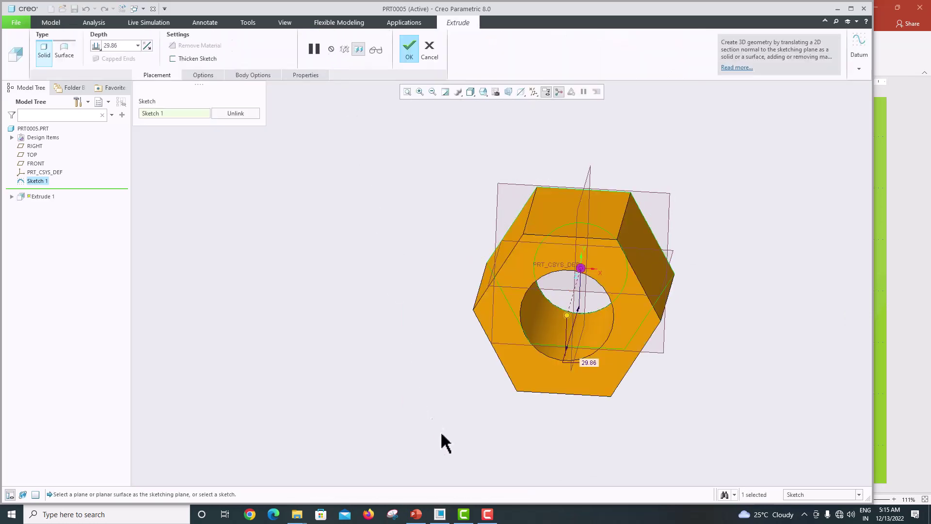
key(alt+Tab)
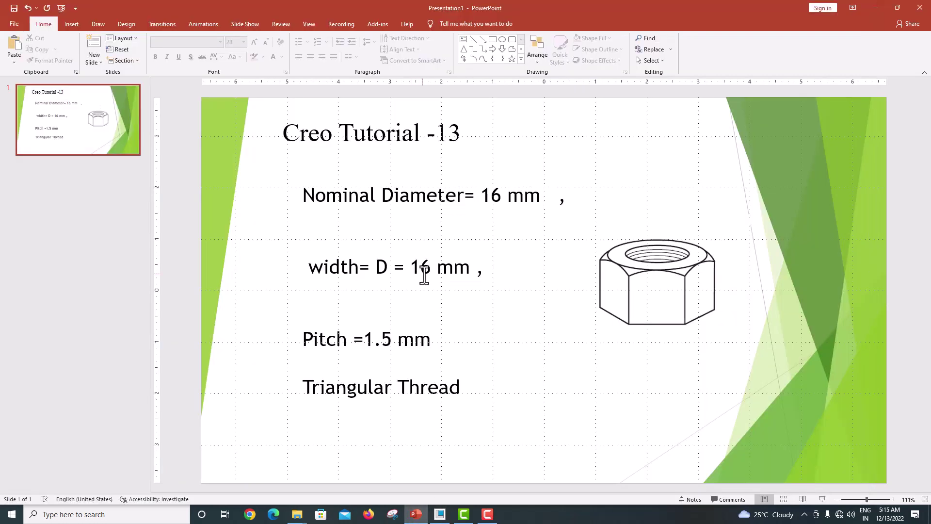
click(440, 514)
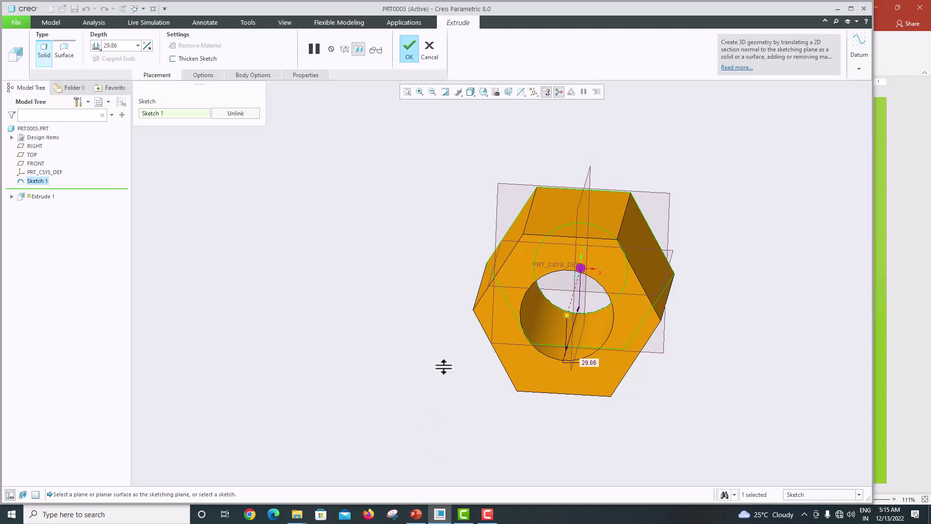
click(101, 50)
click(110, 66)
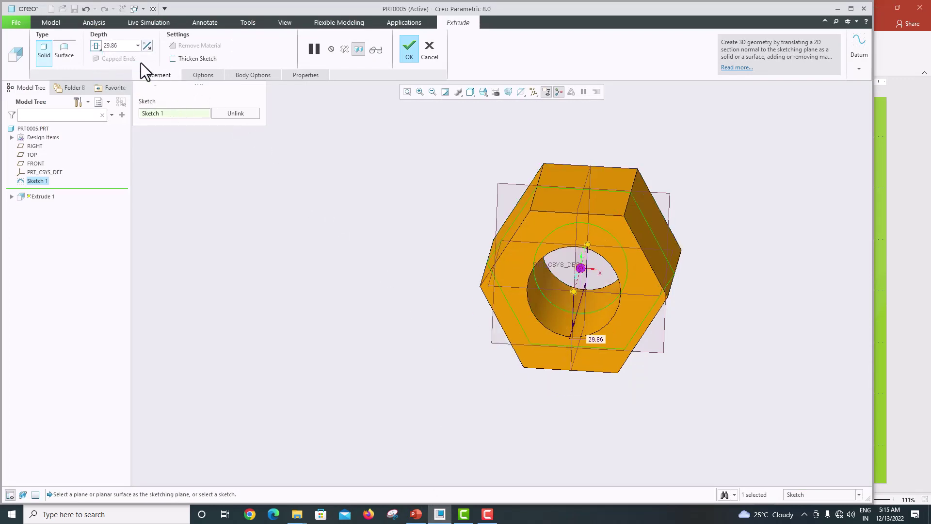
click(126, 46)
text(16)
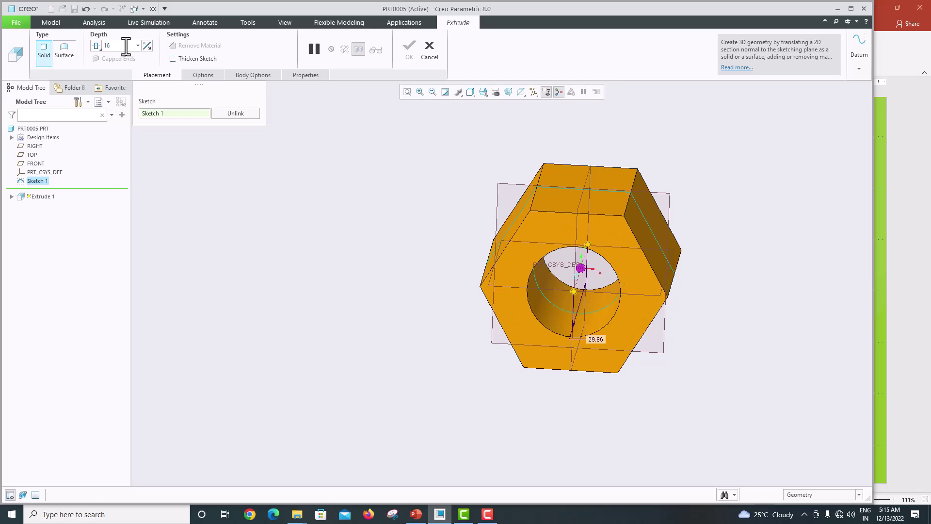
key(Return)
click(406, 52)
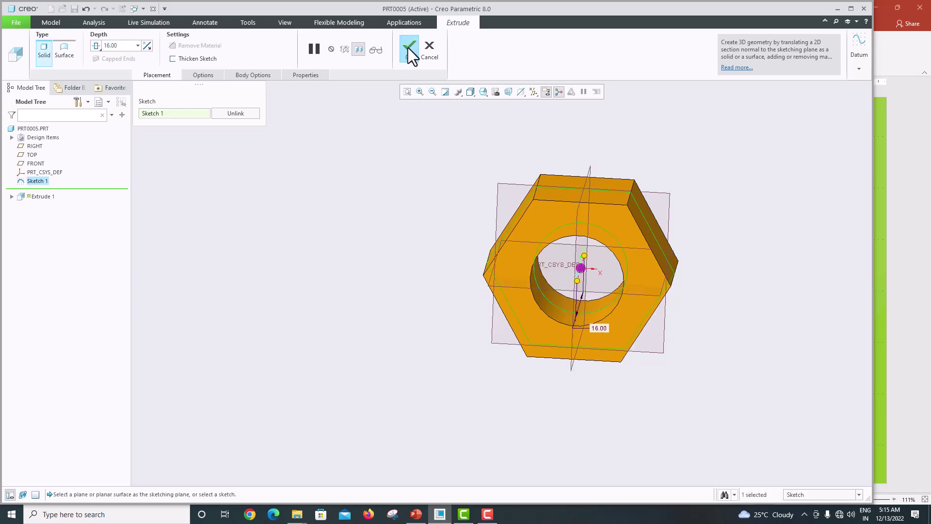
middle_drag(475, 262, 454, 194)
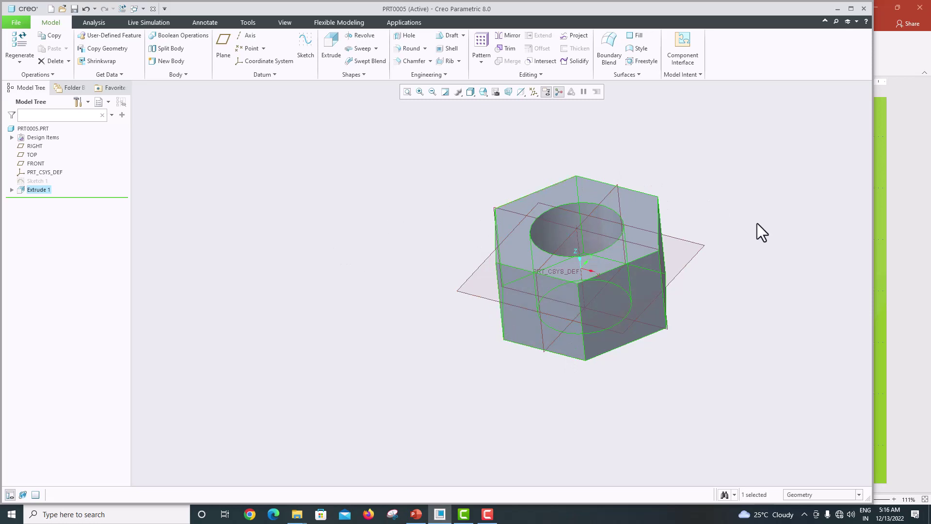
Start Sketch 2 on TOP with the nut's top face and right edge as references
middle_drag(686, 319, 710, 296)
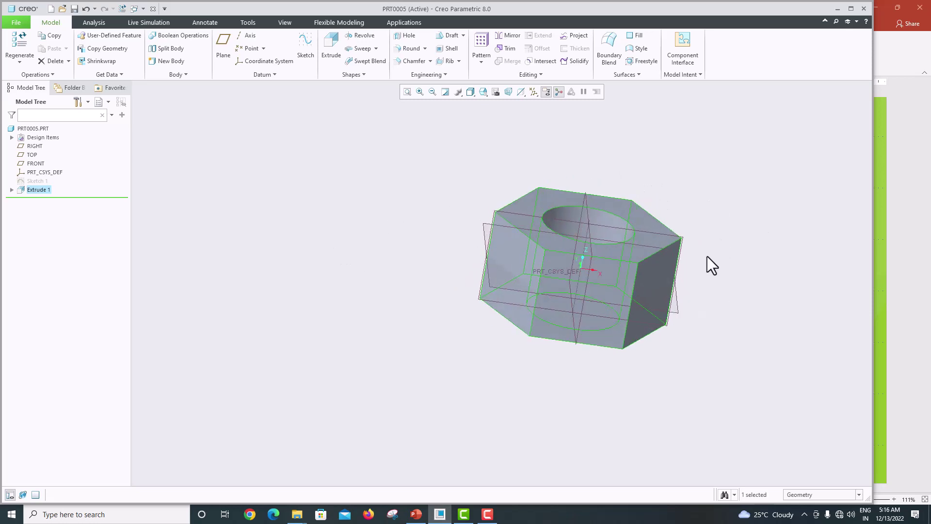
click(663, 229)
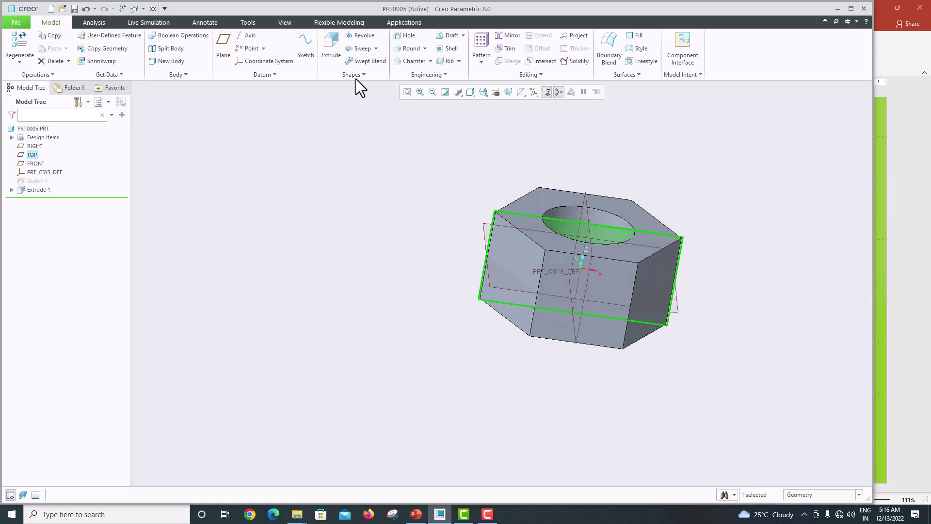
click(303, 53)
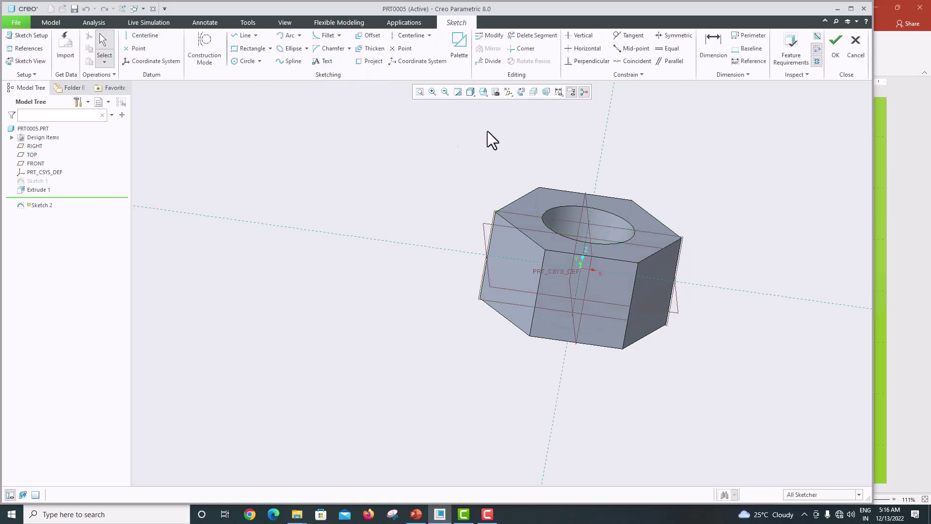
click(523, 92)
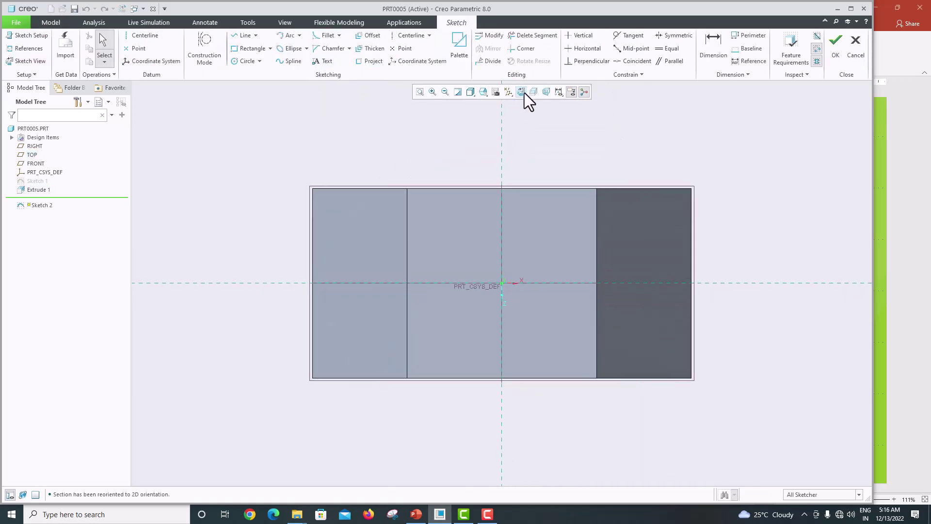
click(31, 49)
click(679, 198)
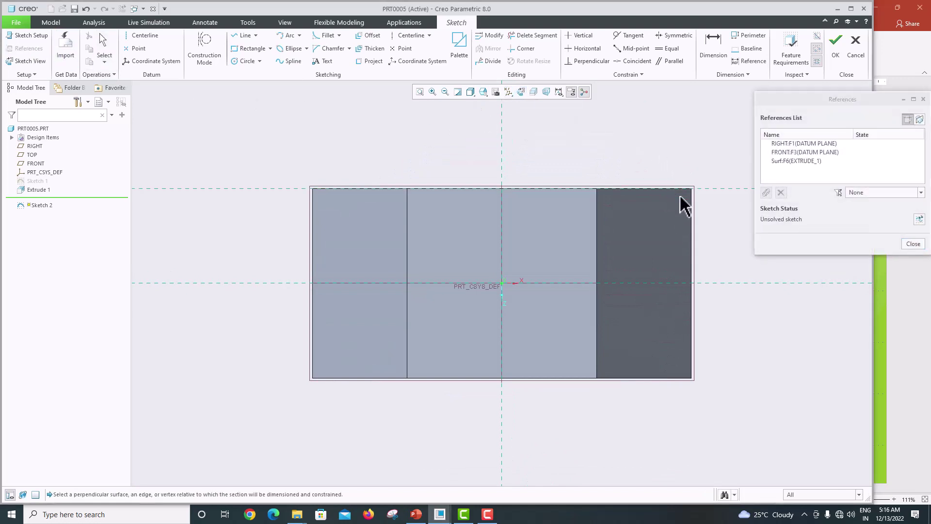
click(691, 210)
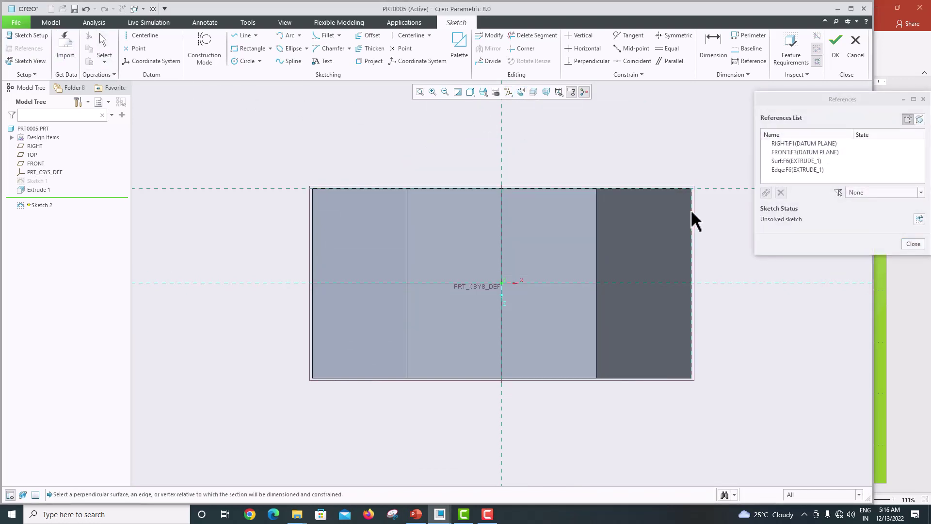
click(914, 244)
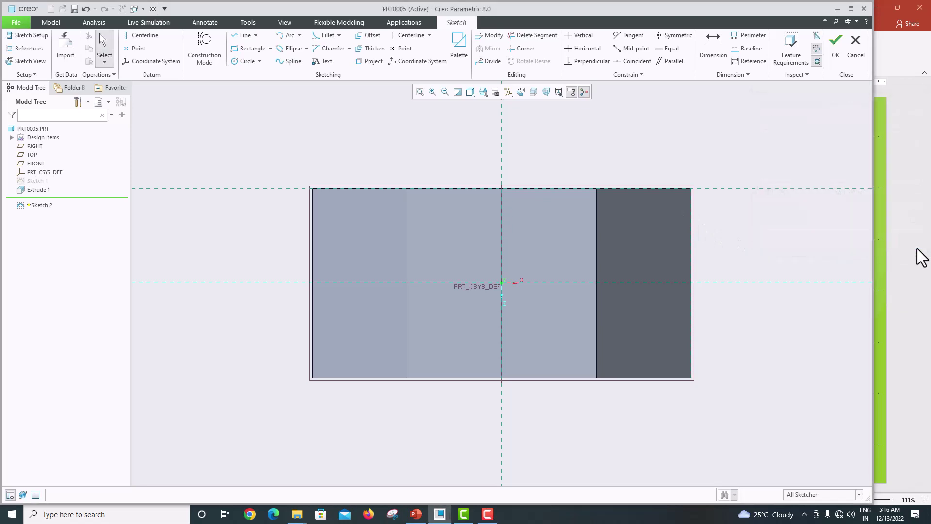
Draw a corner triangle at the nut's upper-right edge with a 2 top leg
click(246, 35)
scroll(679, 216, up, 3)
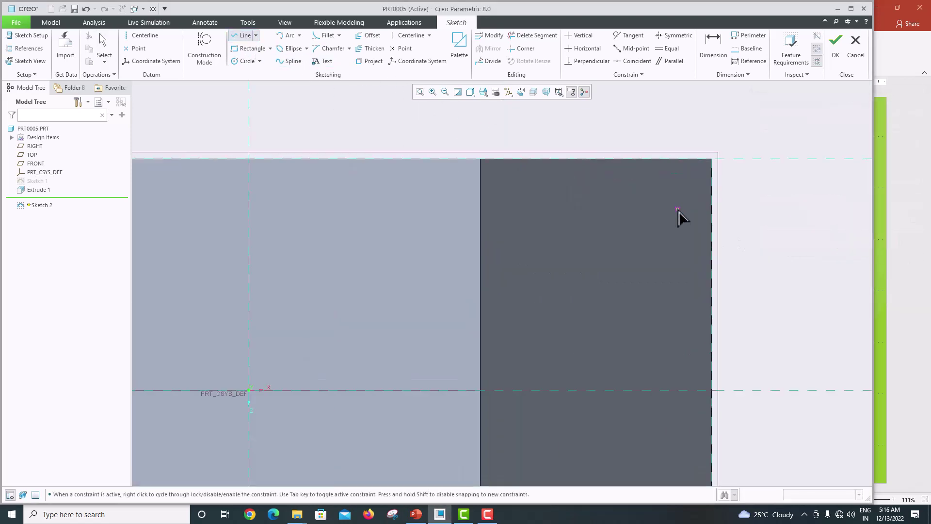
click(661, 159)
click(715, 170)
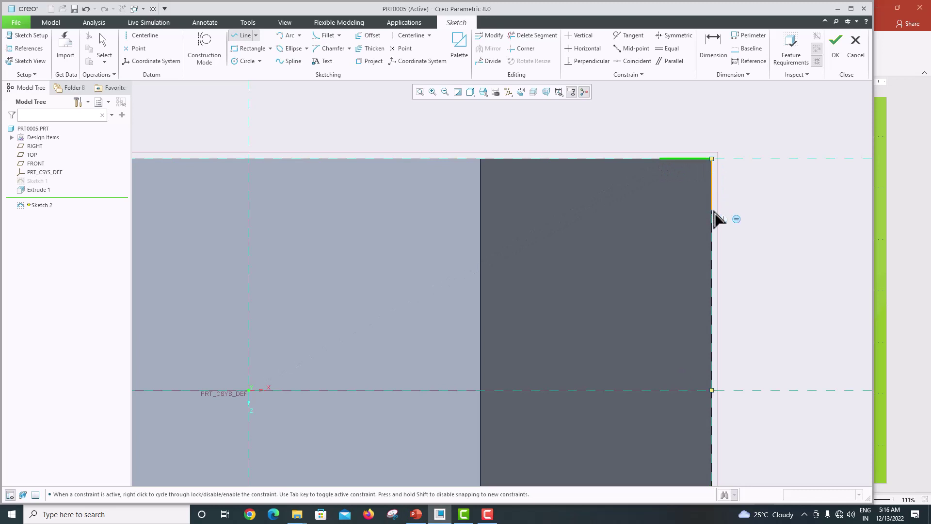
click(712, 210)
click(662, 163)
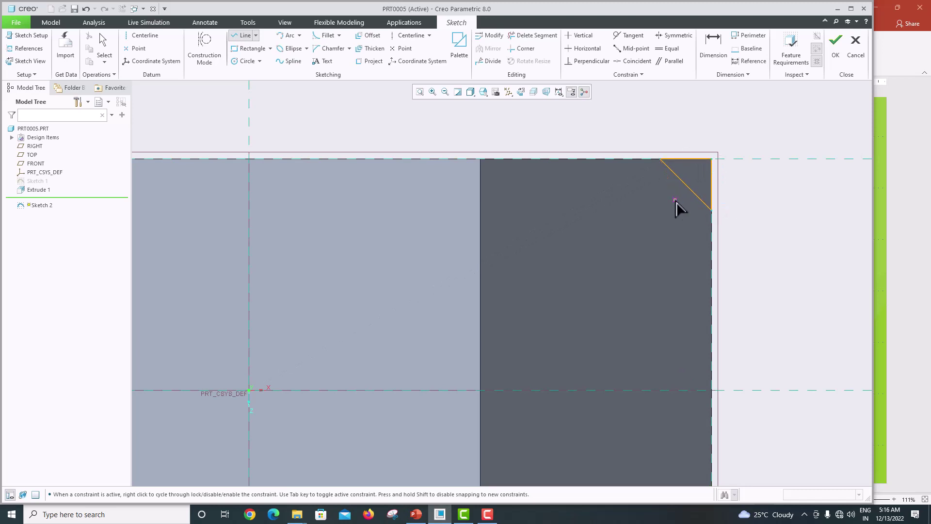
middle_click(676, 202)
scroll(690, 154, up, 3)
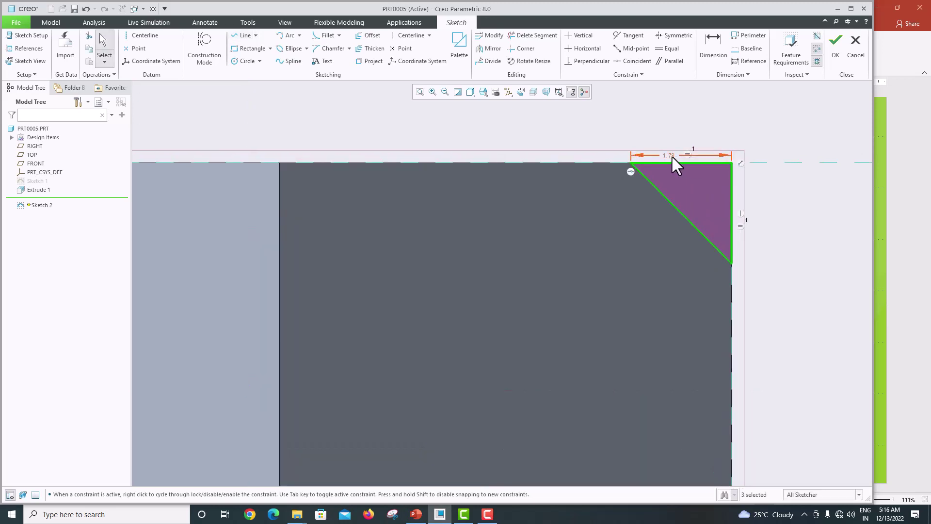
double_click(672, 156)
text(2)
key(Return)
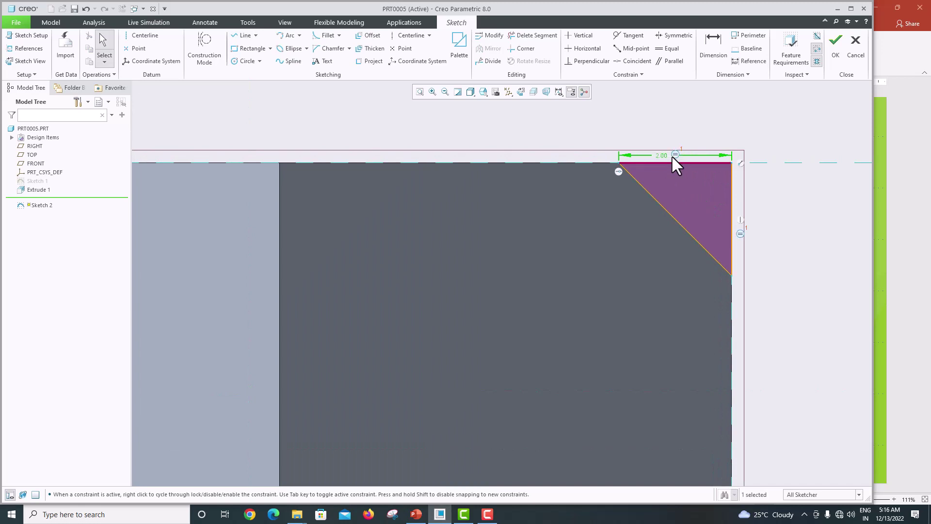
scroll(706, 219, down, 4)
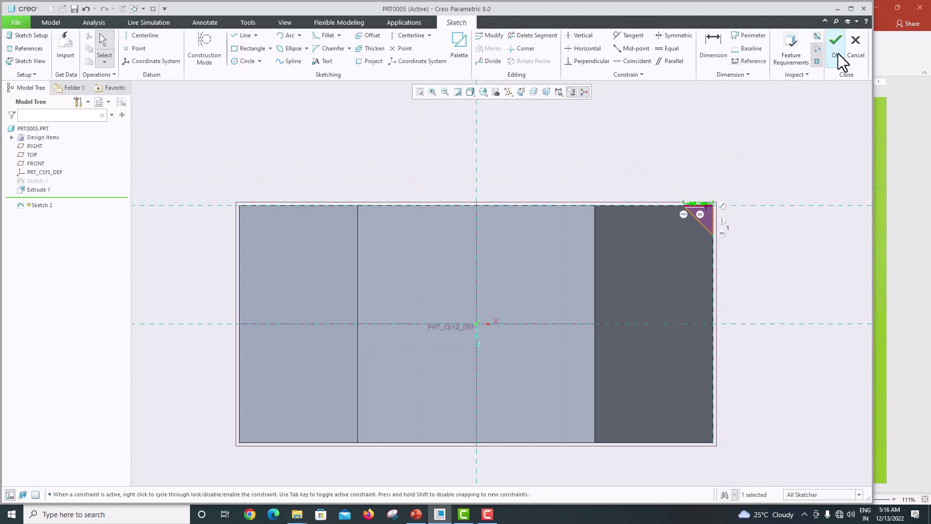
click(836, 48)
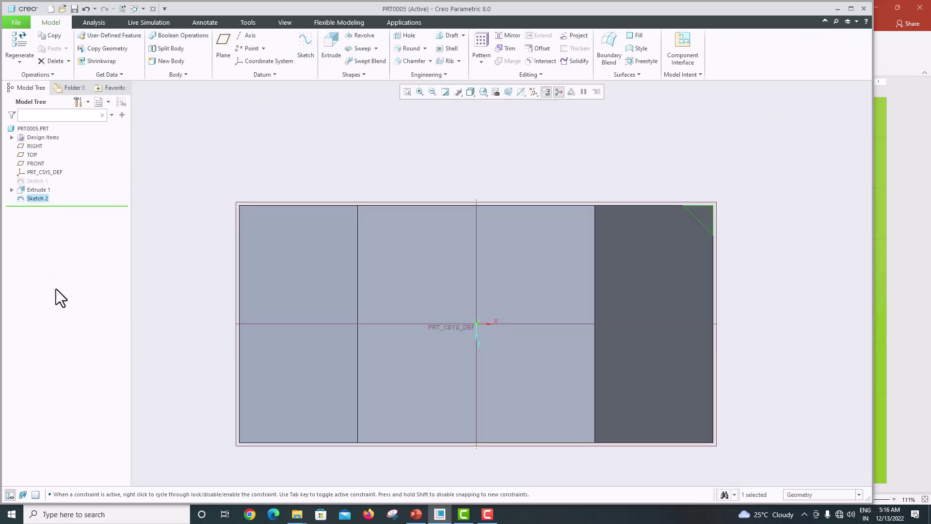
Redefine Sketch 2 to add a vertical centerline through the origin
right_click(34, 198)
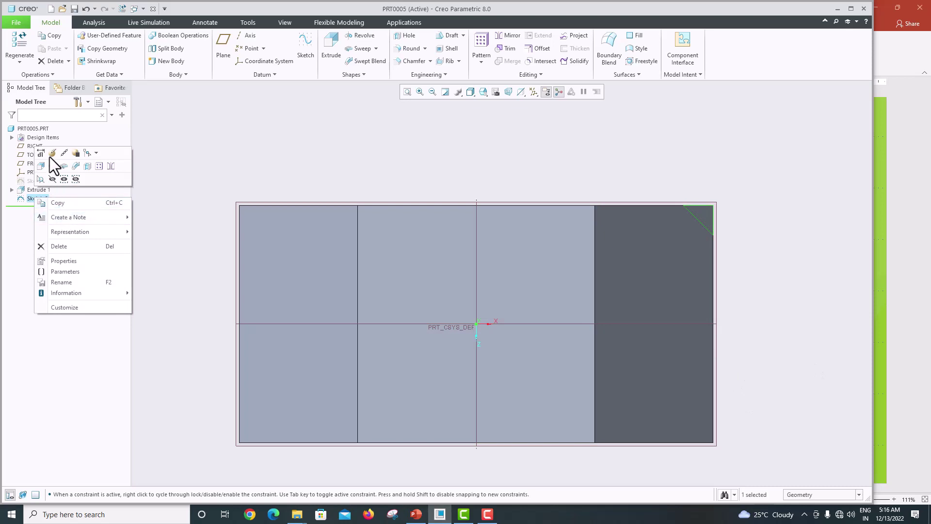
click(51, 153)
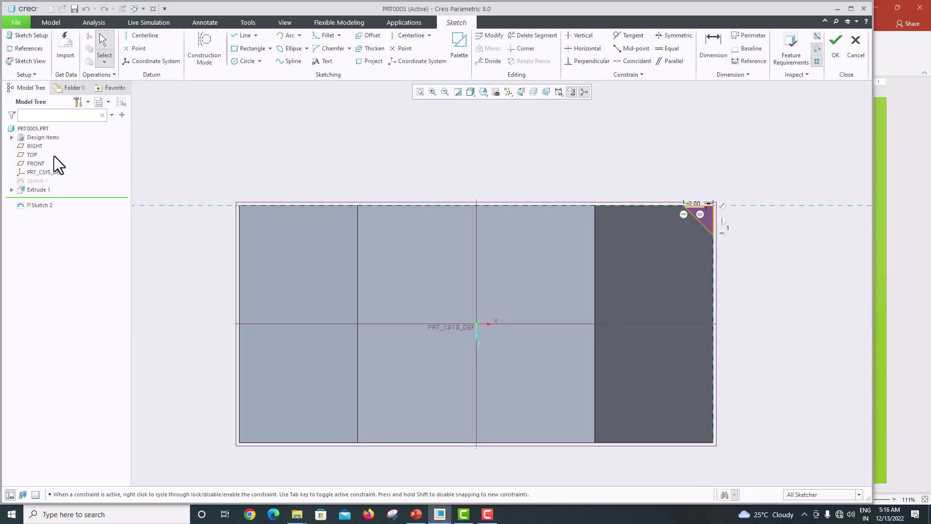
click(521, 92)
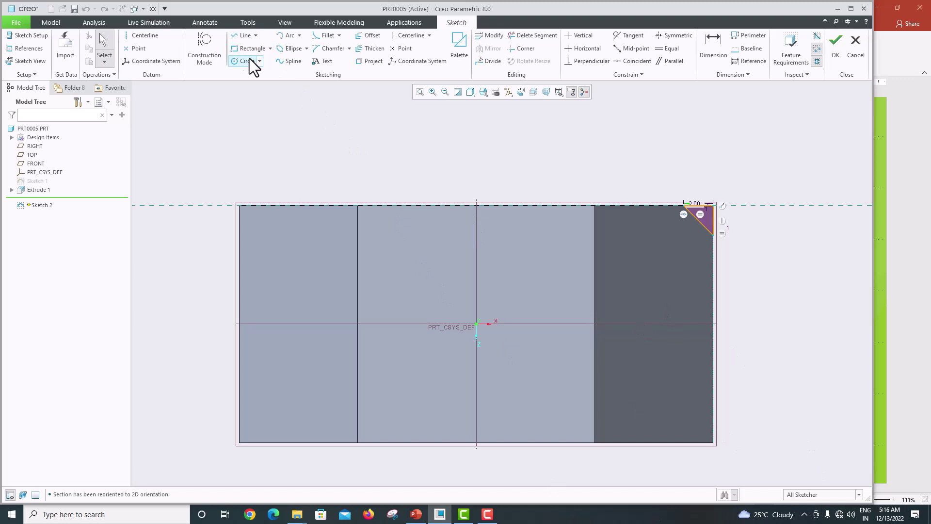
click(408, 36)
click(476, 206)
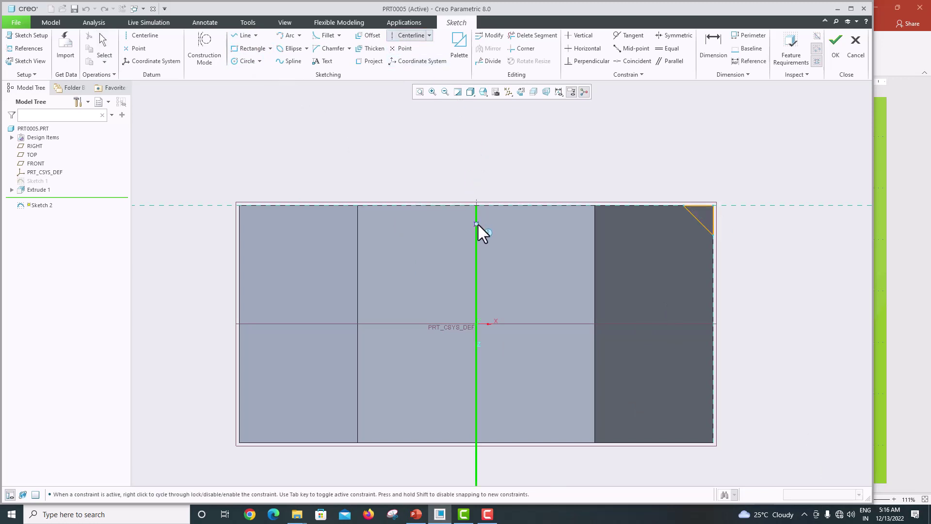
click(477, 223)
middle_click(518, 160)
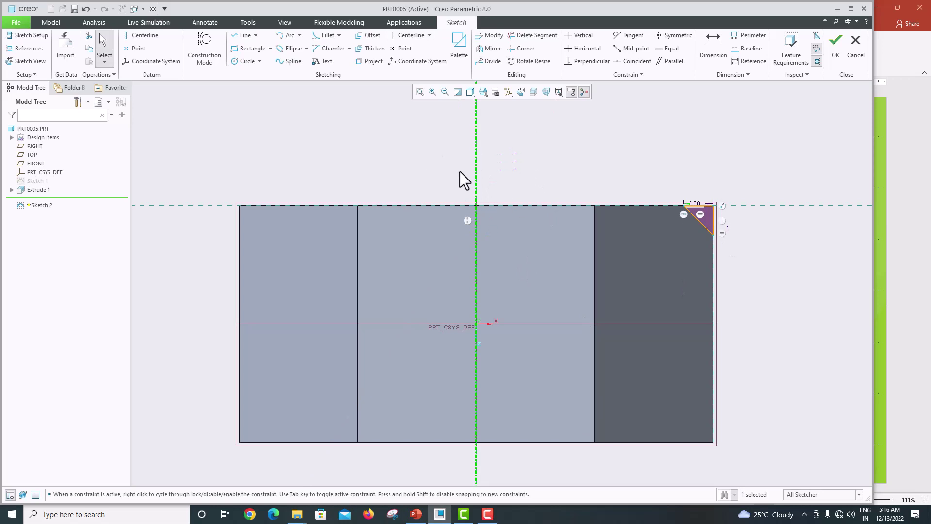
click(839, 54)
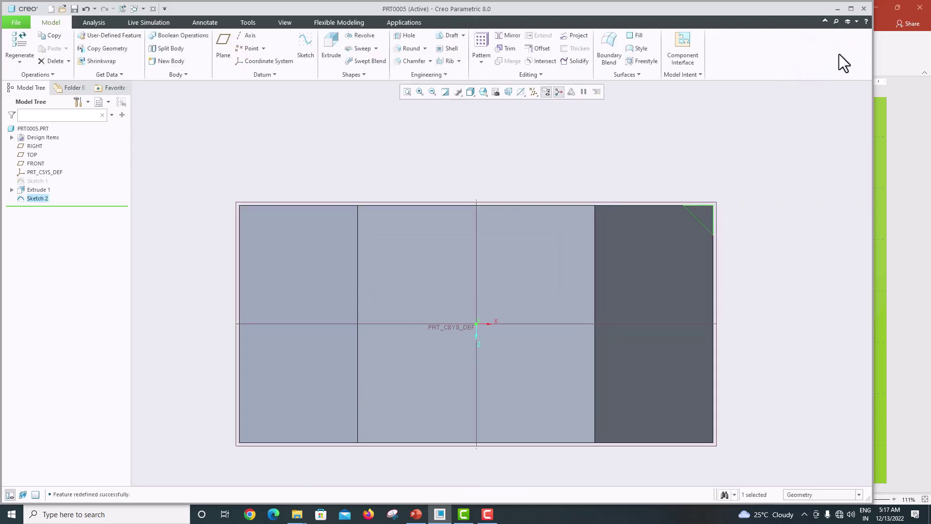
Revolve Sketch 2 360° as a material-removing cut to chamfer the nut's top corners
click(371, 36)
key(ctrl+d)
middle_drag(438, 145, 431, 149)
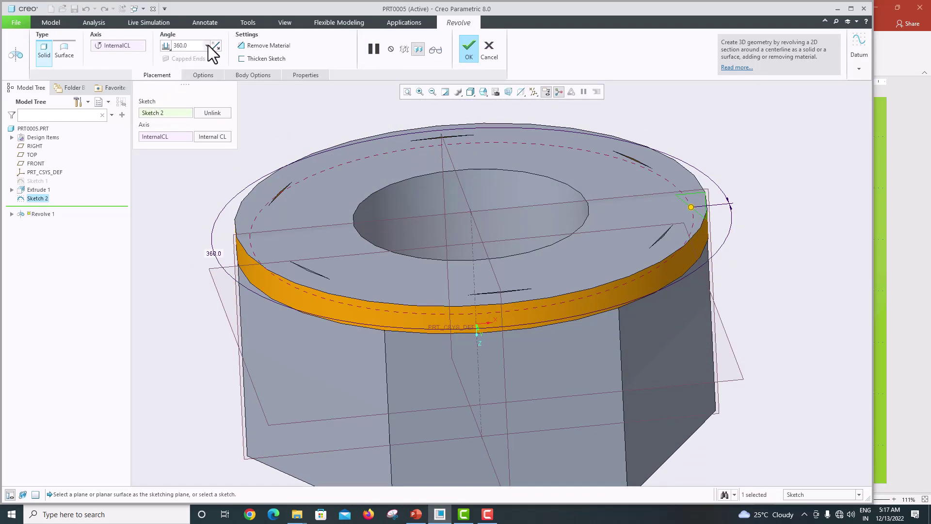
click(258, 45)
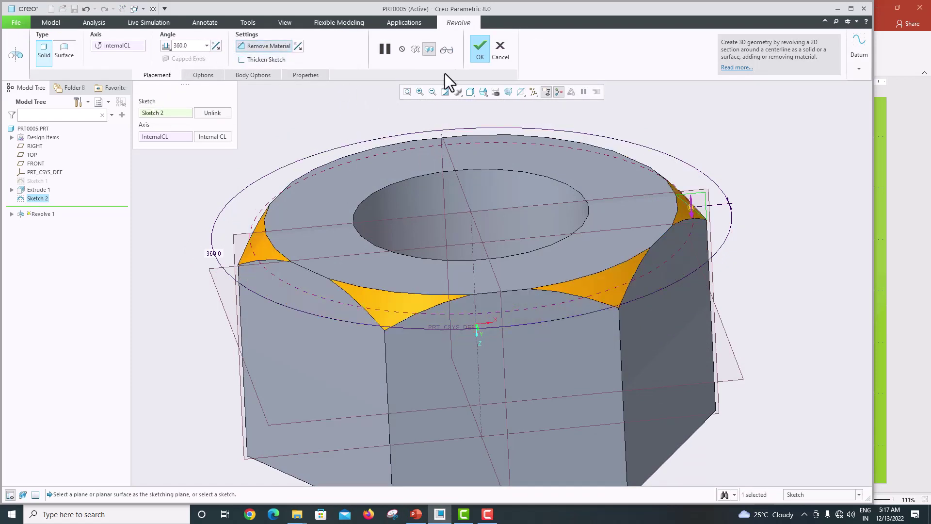
click(481, 49)
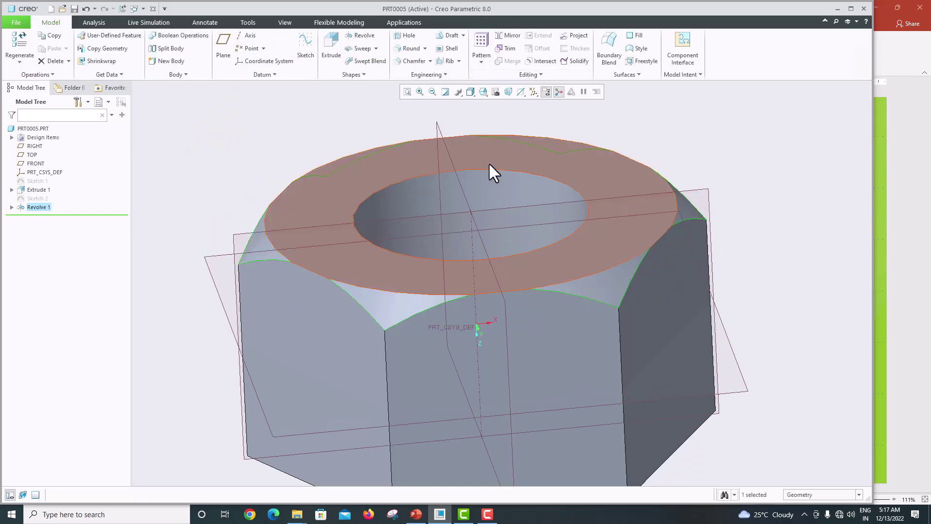
middle_drag(493, 171, 497, 229)
scroll(559, 219, up, 6)
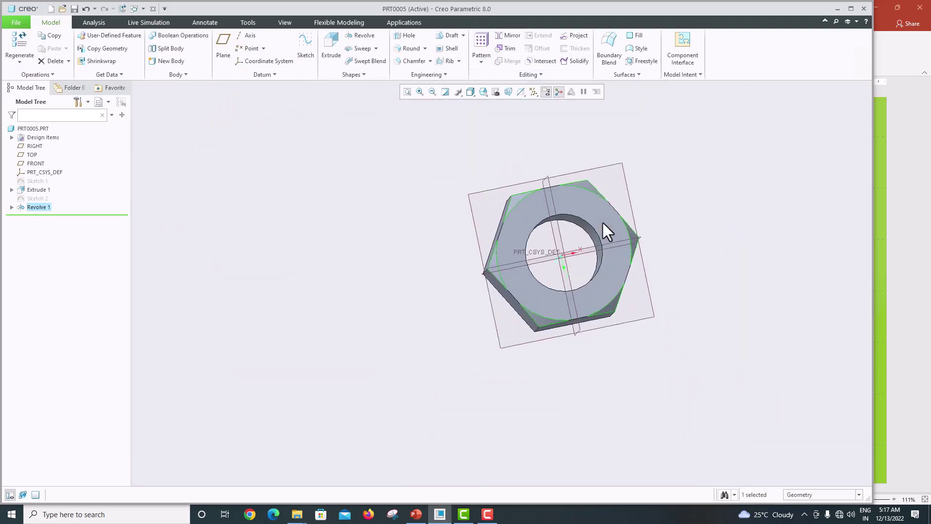
middle_drag(602, 220, 629, 175)
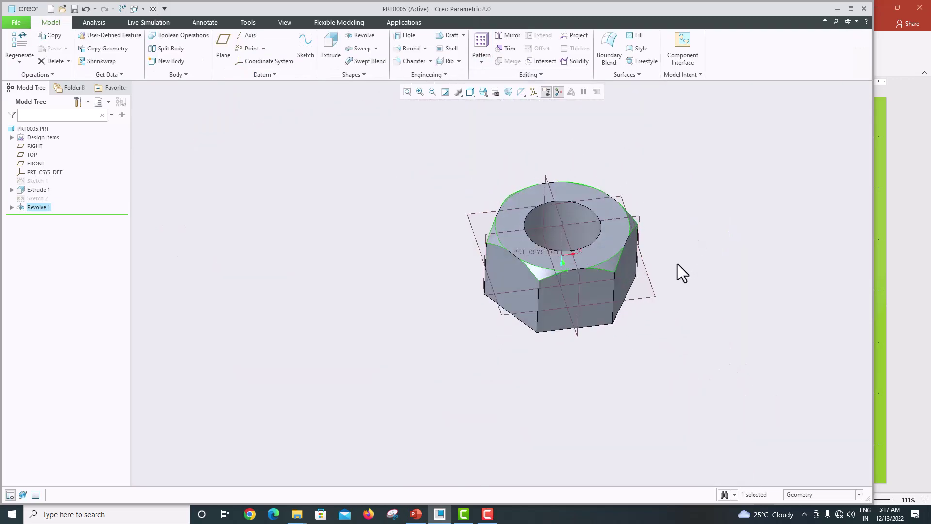
middle_drag(680, 271, 631, 250)
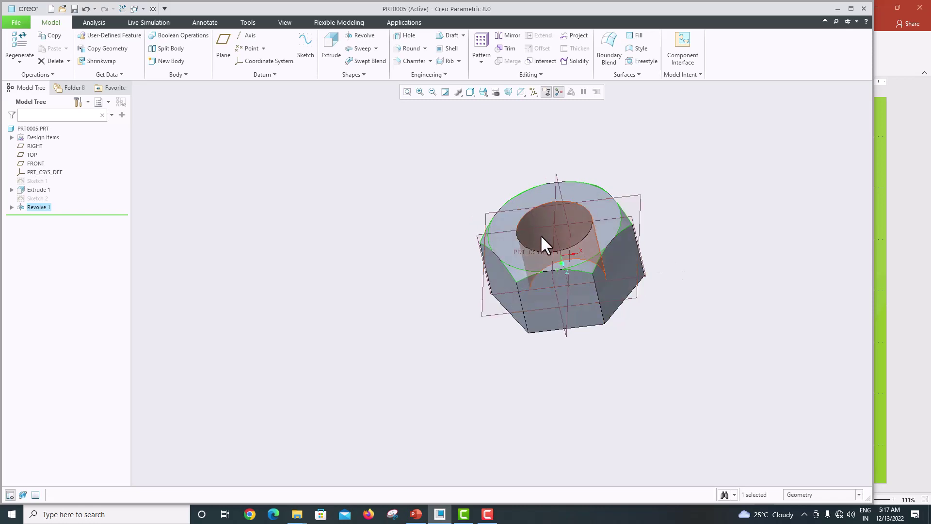
mouse_move(541, 235)
middle_down()
mouse_move(545, 211)
mouse_move(548, 221)
middle_up()
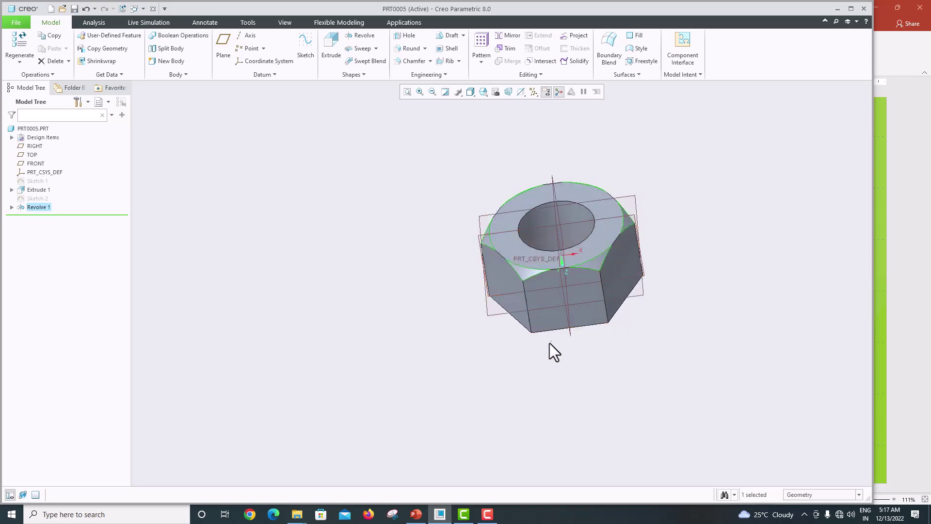
middle_drag(555, 349, 616, 335)
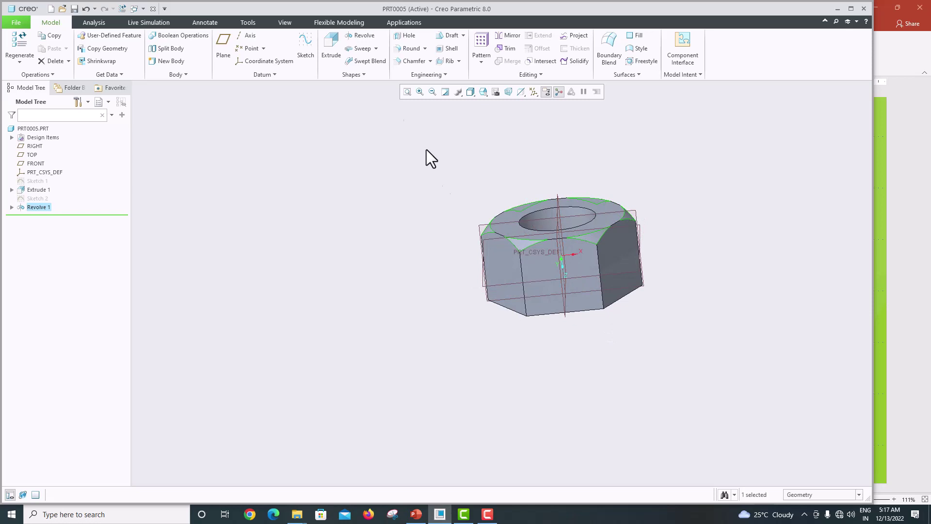
click(377, 48)
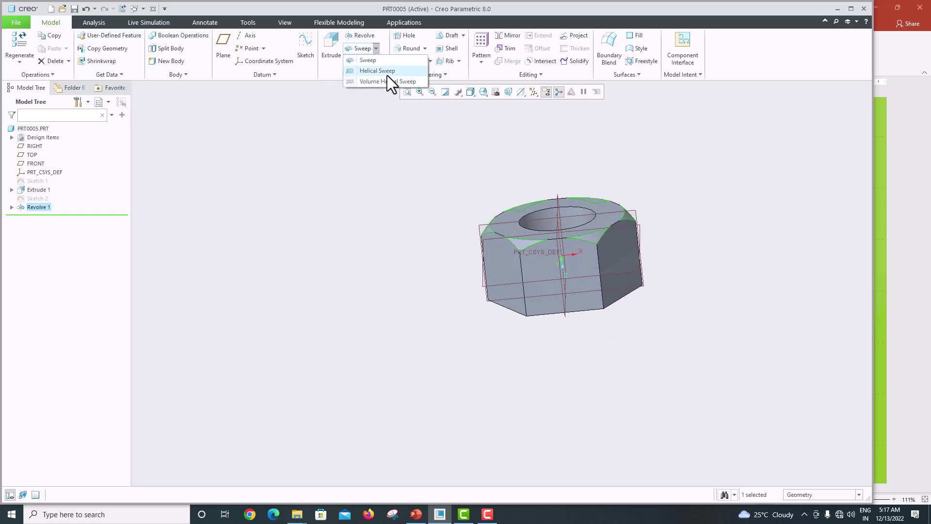
middle_drag(397, 200, 438, 235)
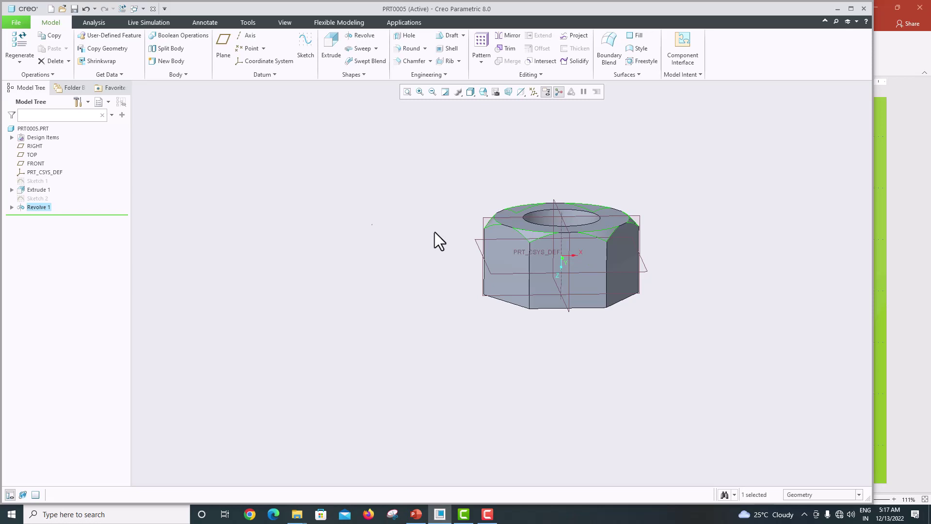
Start Sketch 3 on the TOP plane, viewed flat
click(275, 191)
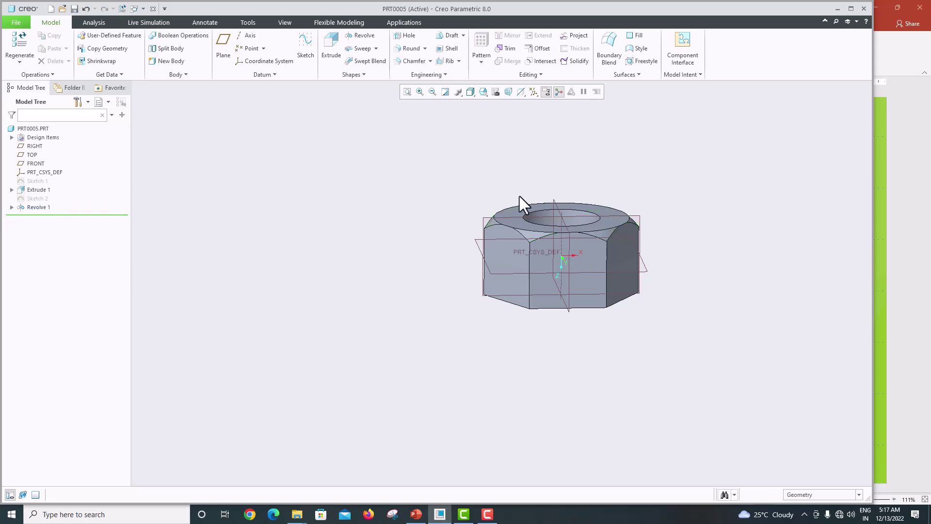
click(630, 212)
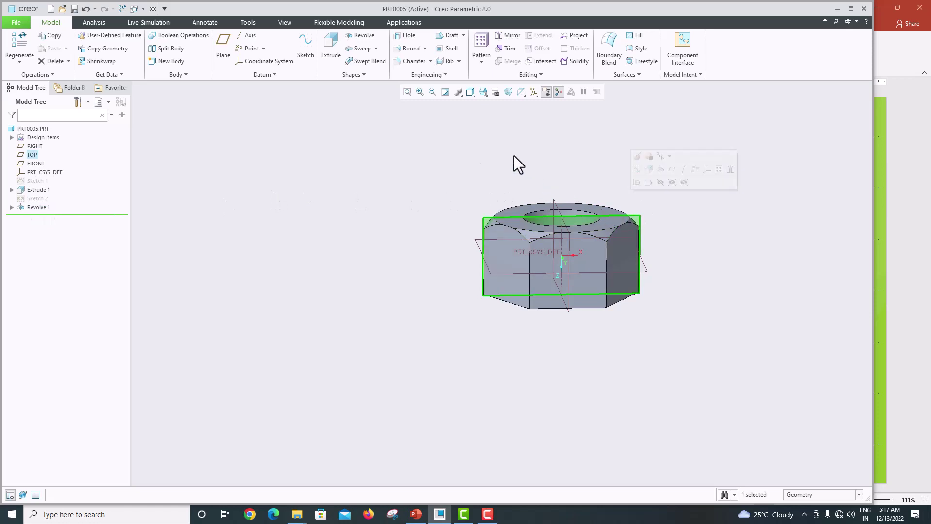
click(307, 47)
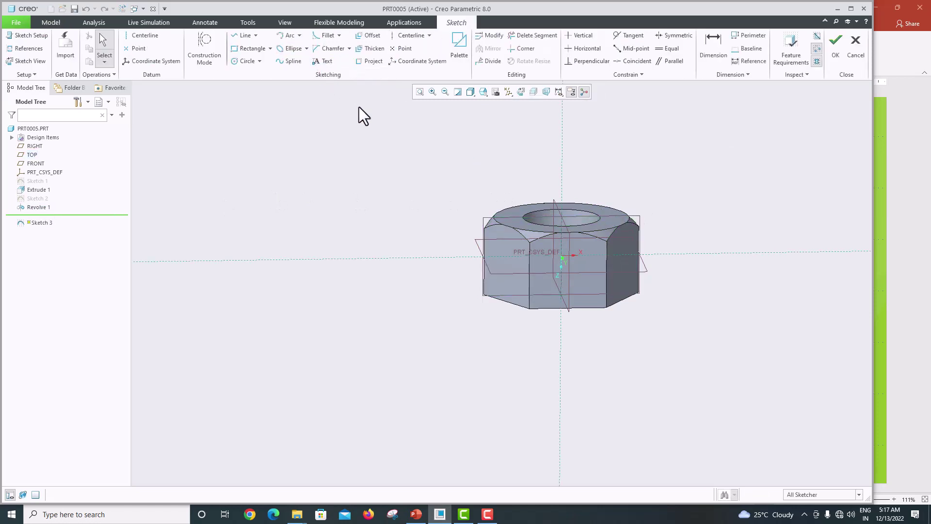
click(519, 92)
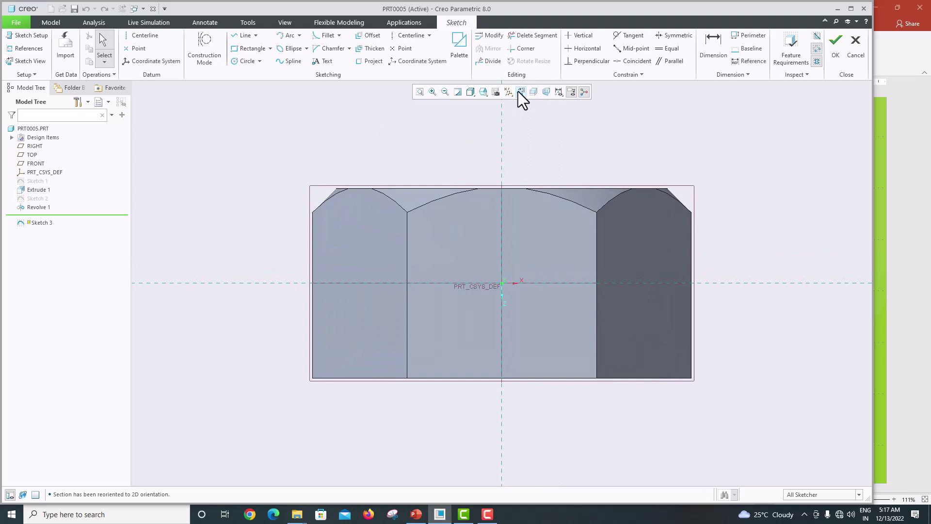
Switch the nut's display style to Wireframe and close the sketch references
click(30, 51)
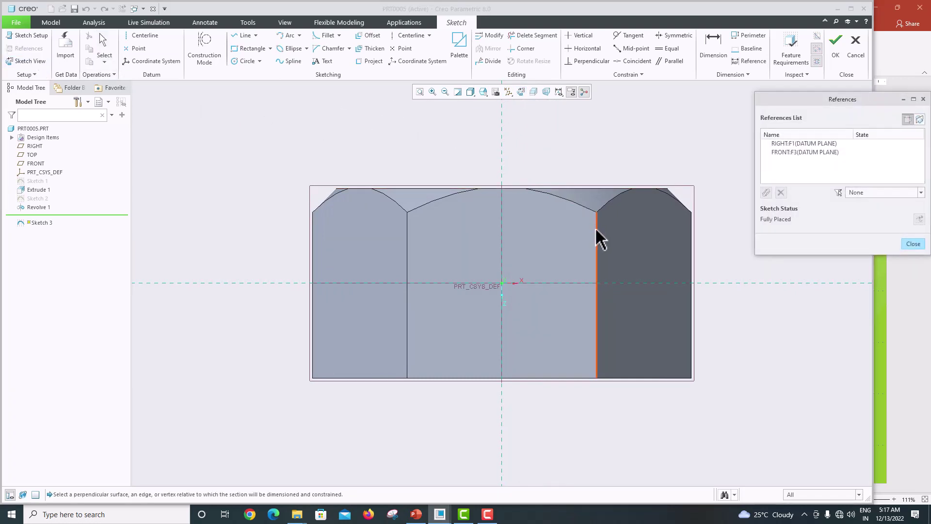
key(ctrl+d)
mouse_move(595, 211)
middle_down()
mouse_move(598, 222)
mouse_move(607, 218)
mouse_move(599, 227)
mouse_move(536, 183)
middle_up()
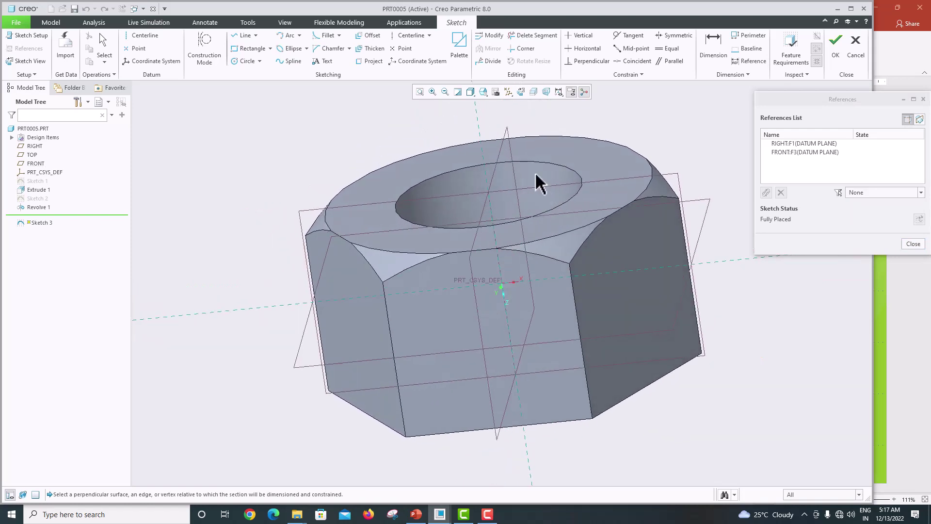
click(471, 92)
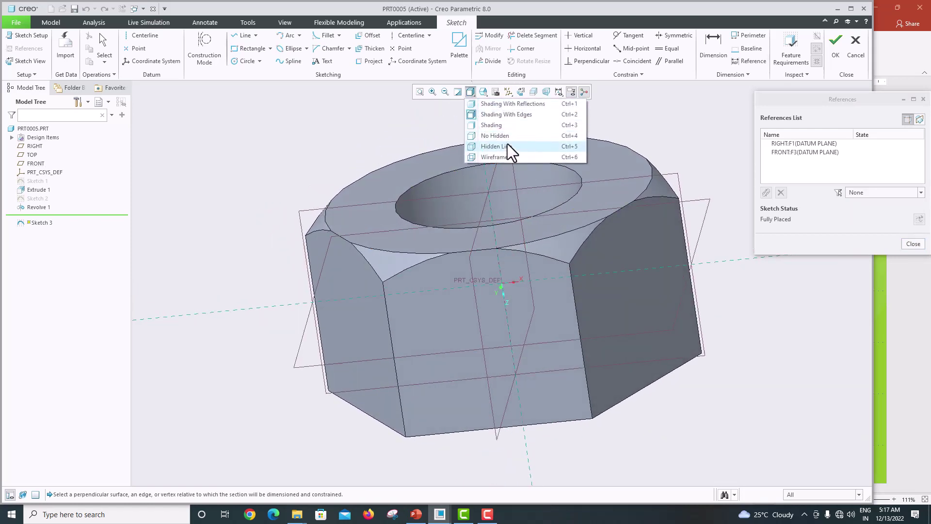
click(508, 157)
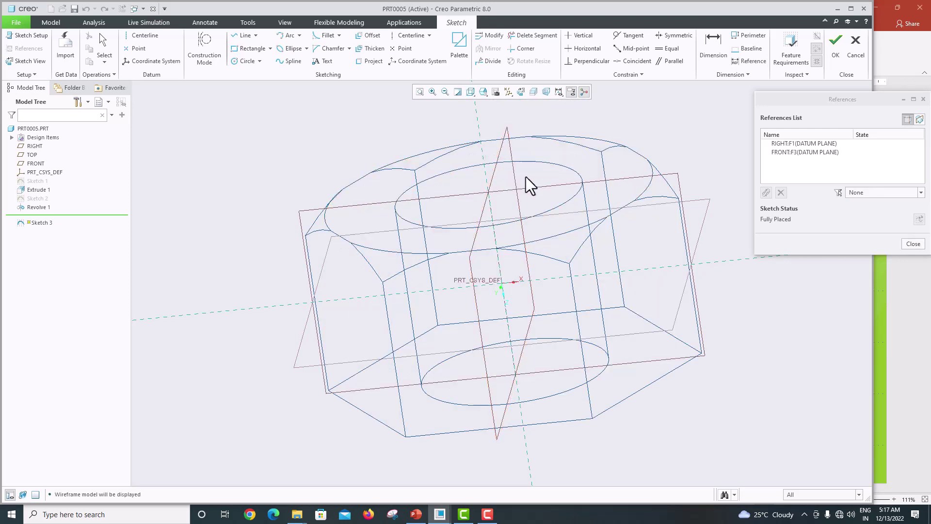
middle_click(592, 224)
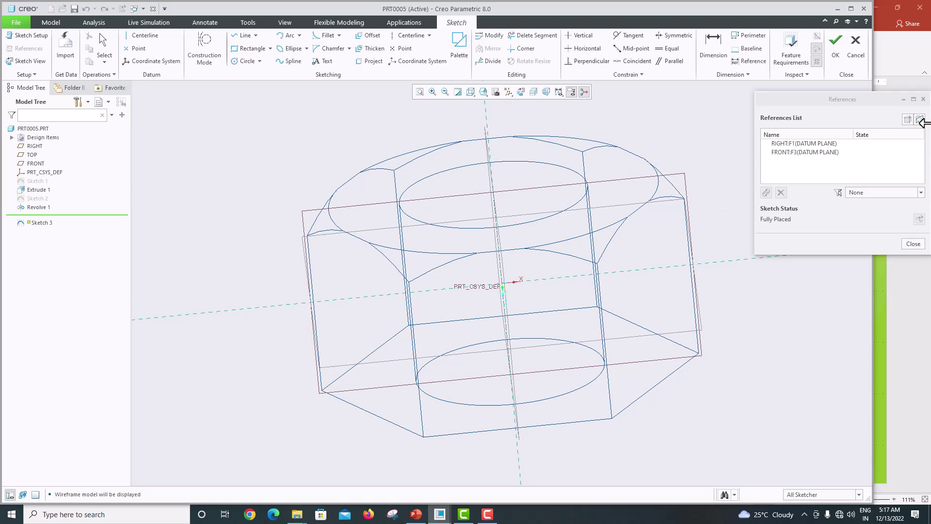
click(923, 99)
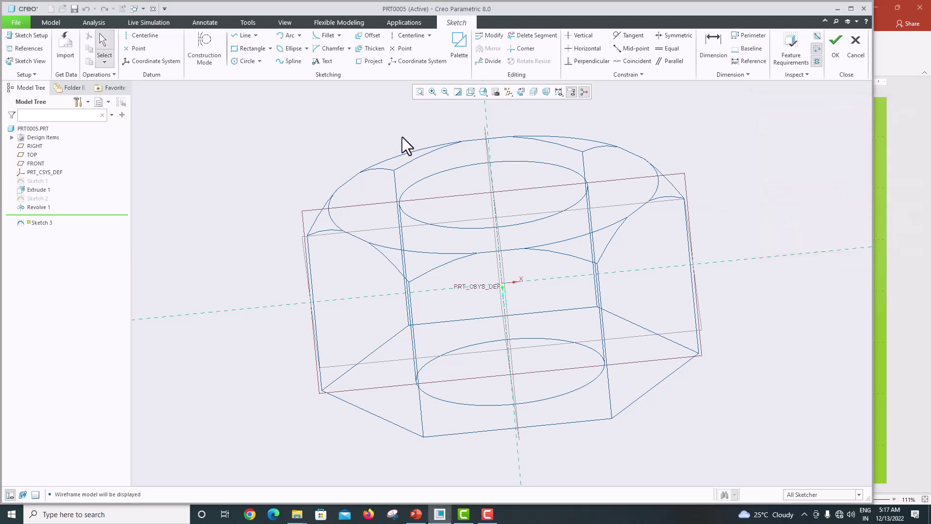
Add the nut's hex side as a sketch reference
click(35, 49)
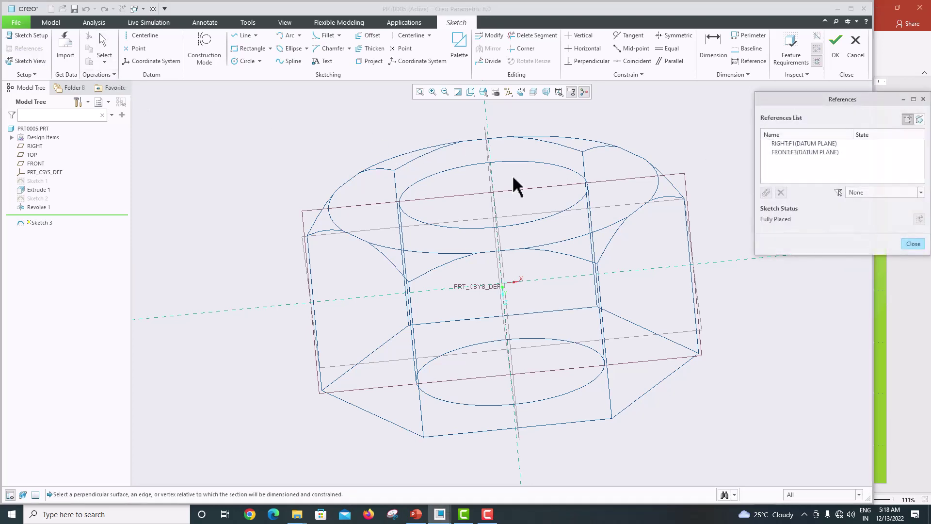
click(593, 218)
mouse_move(609, 235)
middle_down()
mouse_move(618, 261)
mouse_move(609, 256)
middle_up()
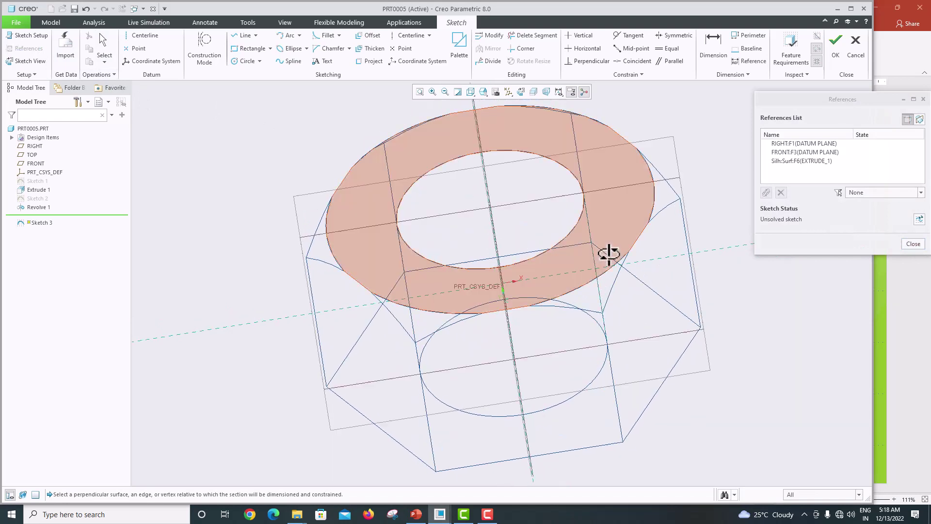
click(914, 248)
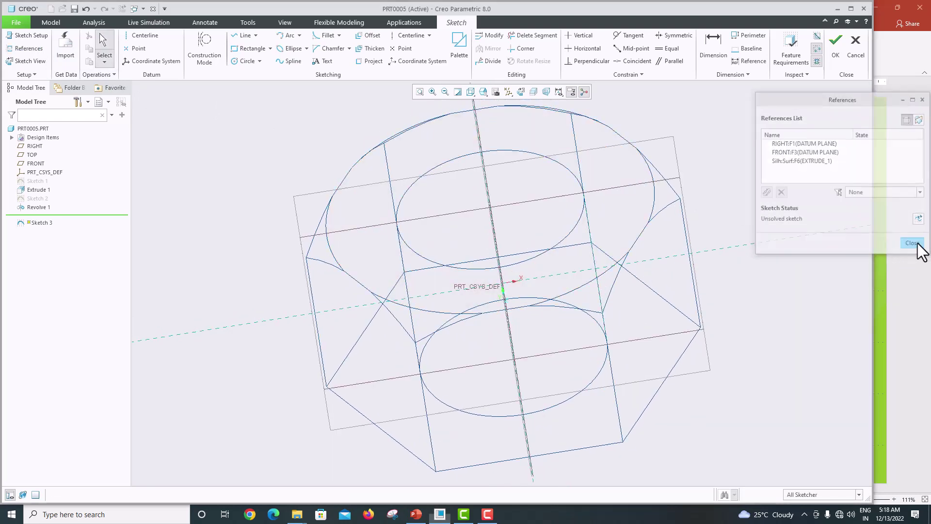
Switch the display style to plain Shading without edges
click(473, 95)
click(483, 102)
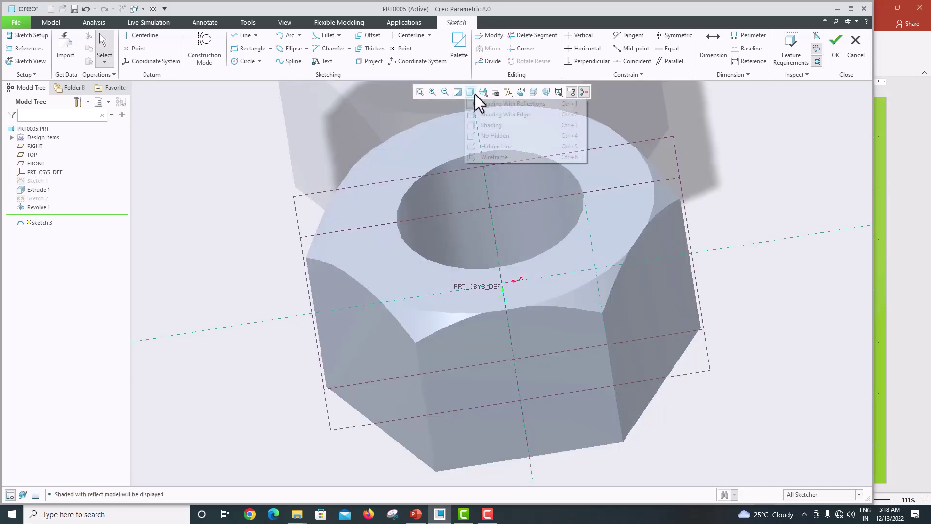
click(487, 114)
click(472, 93)
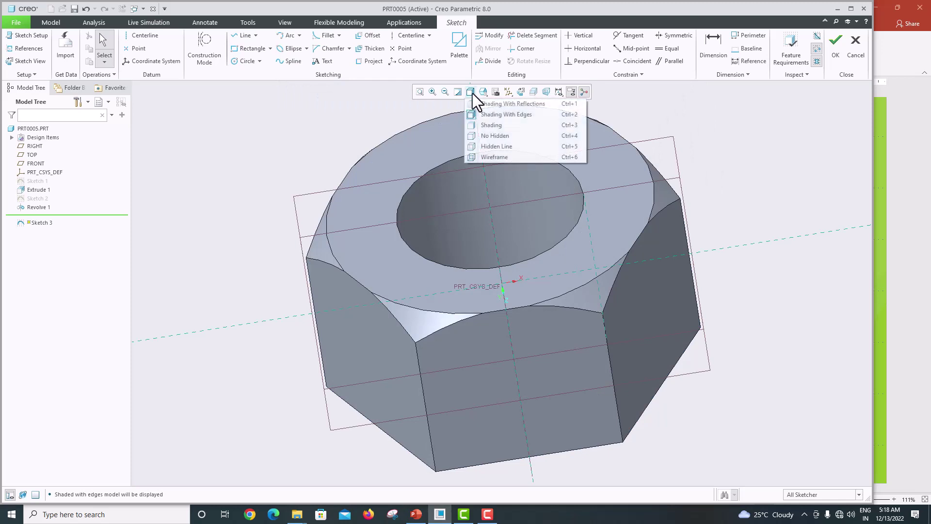
click(490, 125)
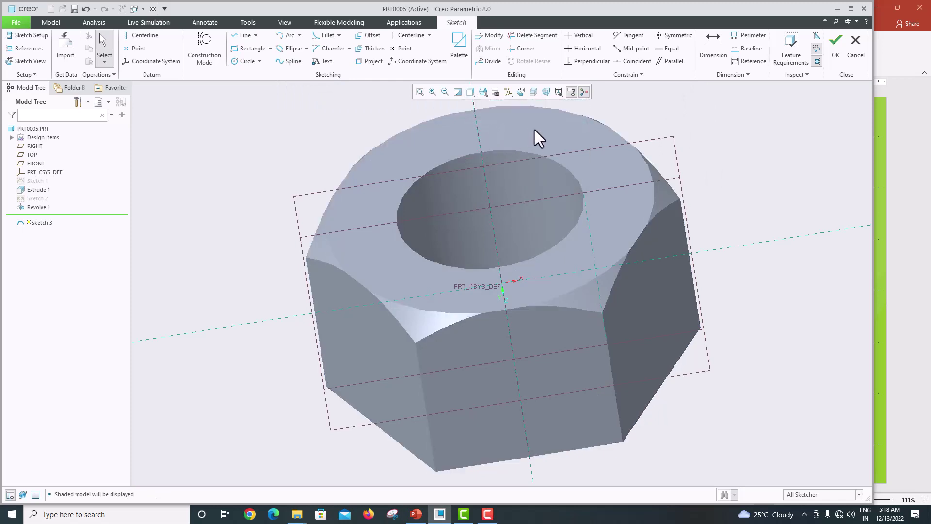
Face the sketch plane and add the nut's top and bottom edges as sketch references
click(521, 91)
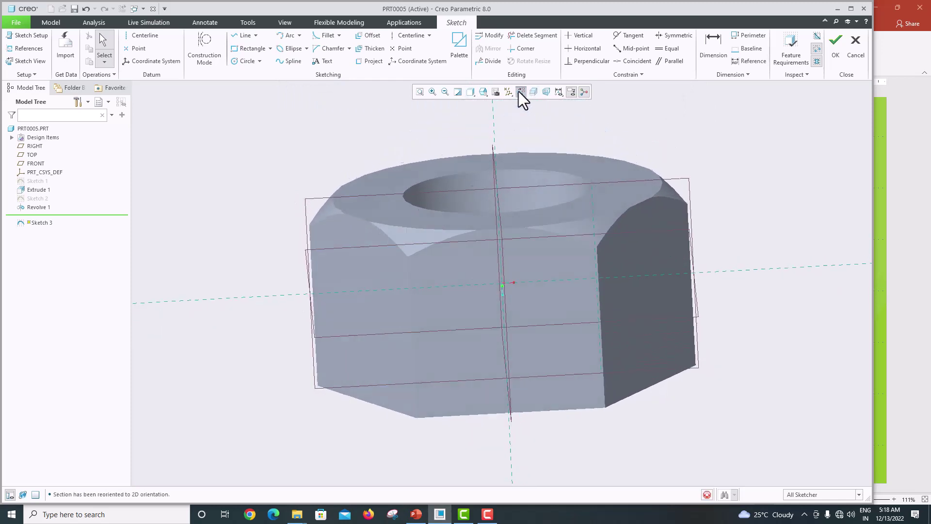
click(24, 49)
click(614, 187)
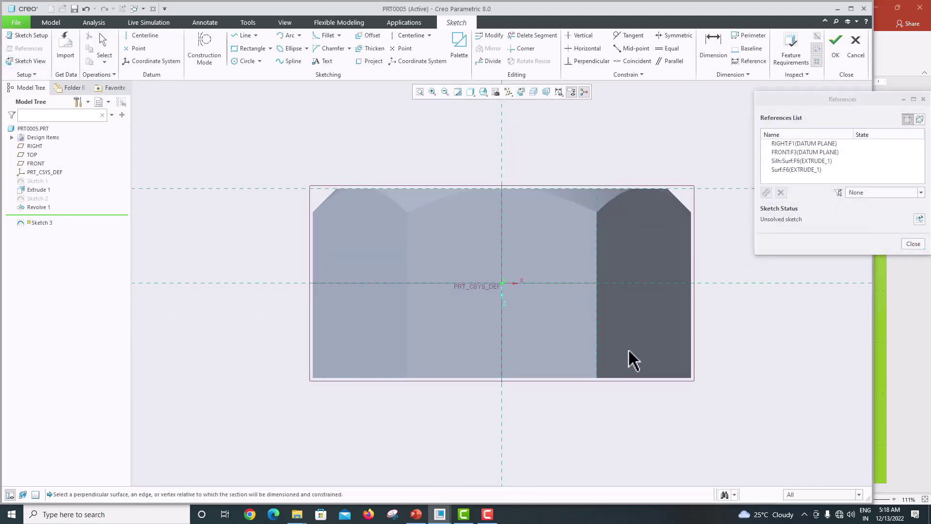
click(584, 376)
click(913, 243)
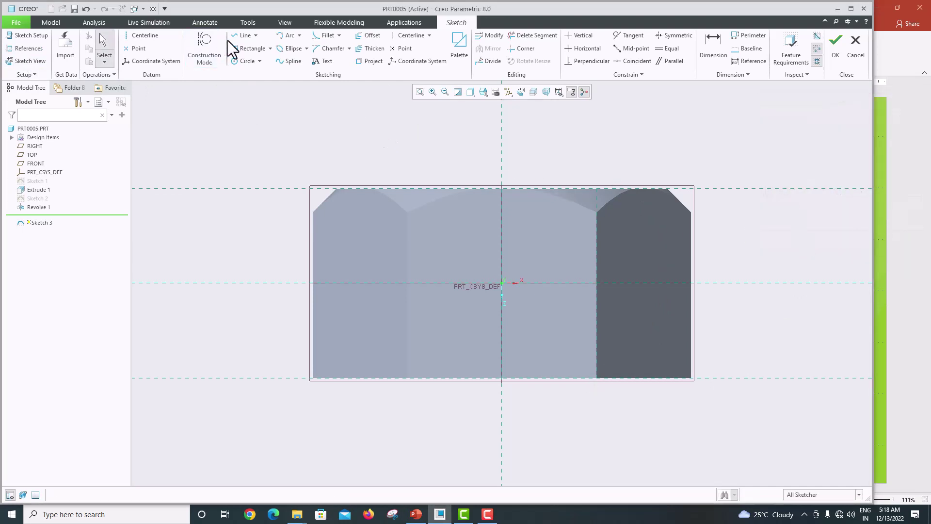
Draw a vertical line along the bore edge from the nut's top edge to its bottom edge
click(244, 35)
click(596, 188)
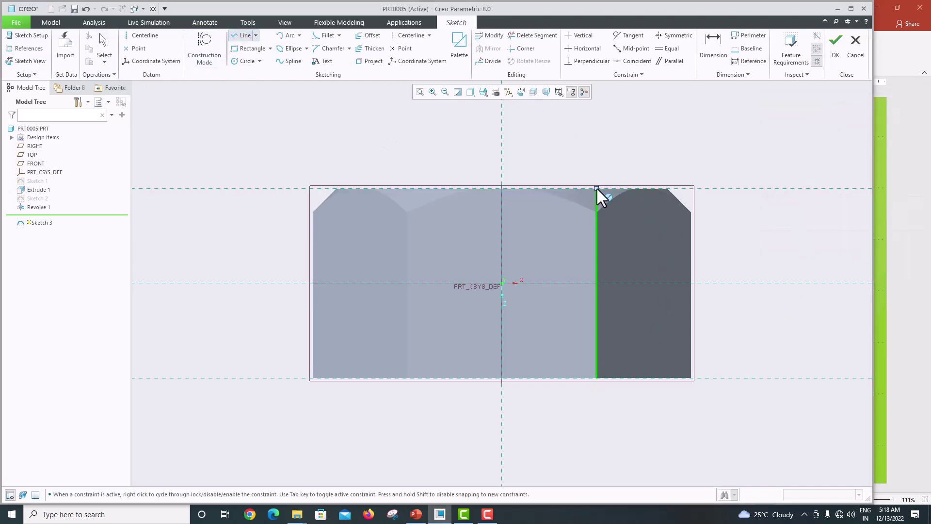
click(597, 377)
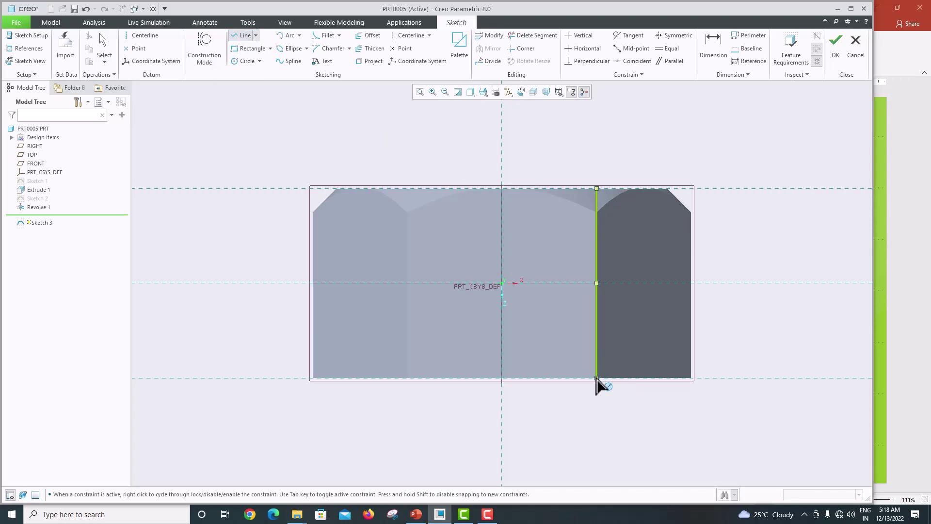
middle_click(661, 324)
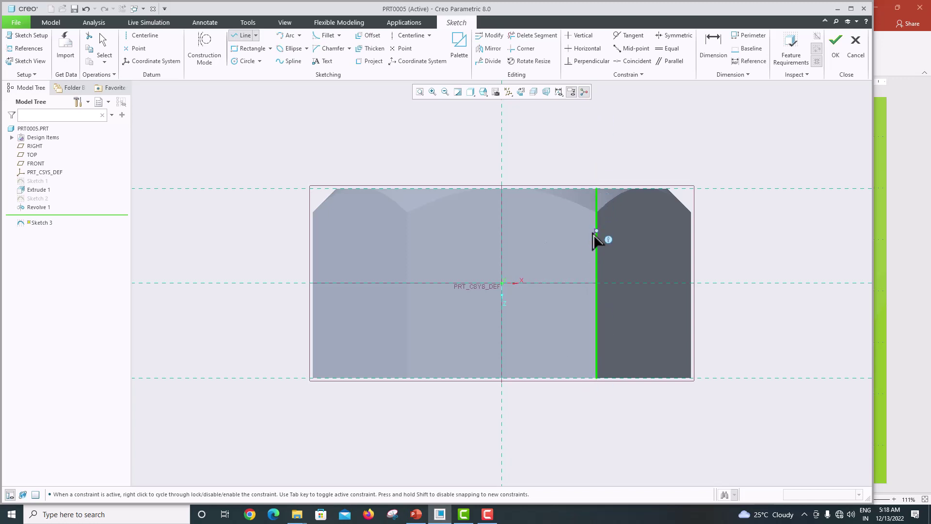
Extend the vertical line slightly past the nut's top and bottom faces
scroll(599, 228, down, 2)
scroll(595, 204, up, 5)
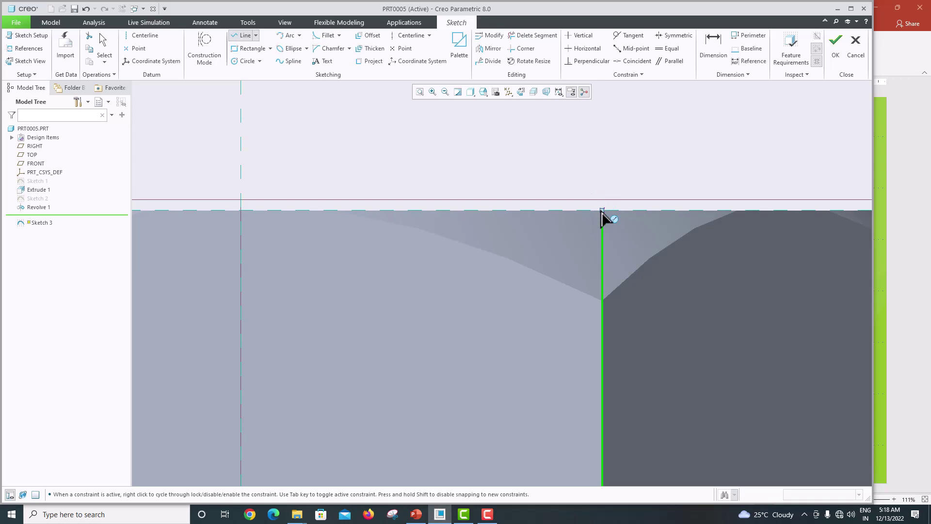
click(602, 210)
click(602, 173)
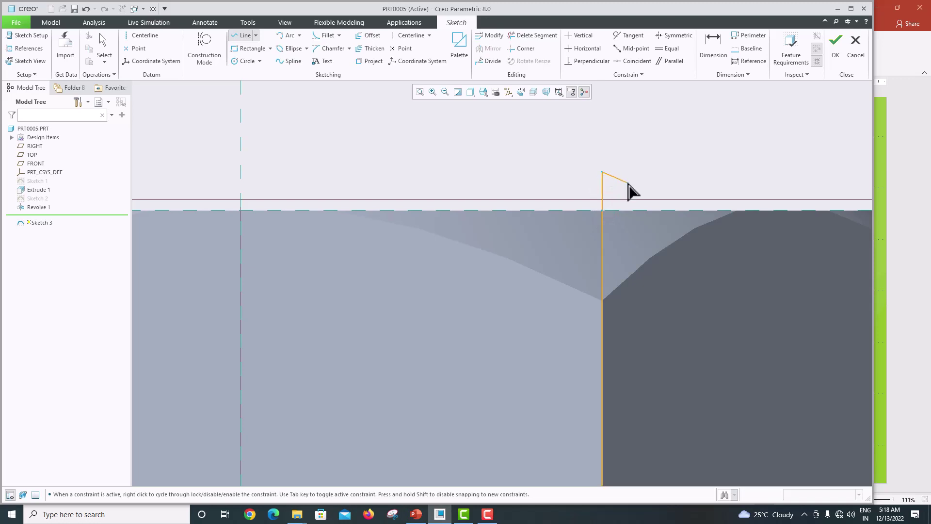
middle_click(629, 190)
scroll(622, 216, down, 4)
scroll(622, 291, up, 2)
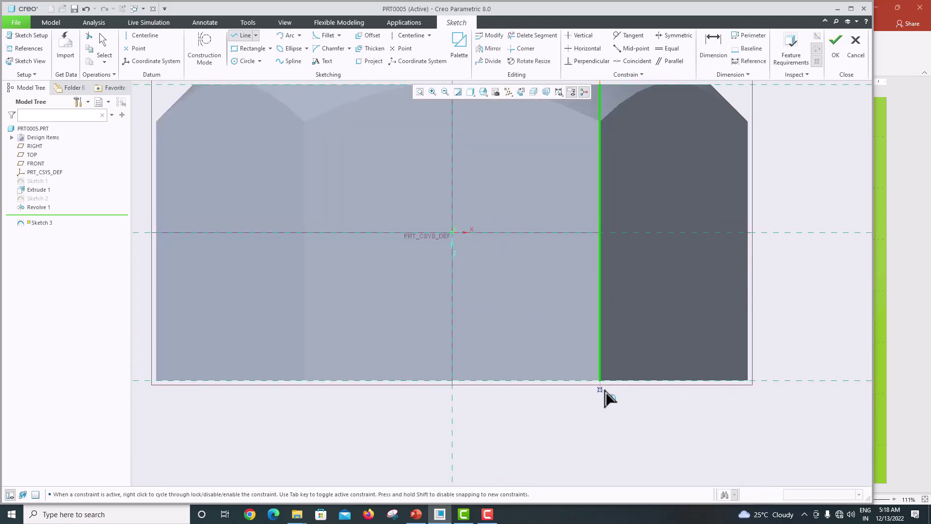
click(601, 411)
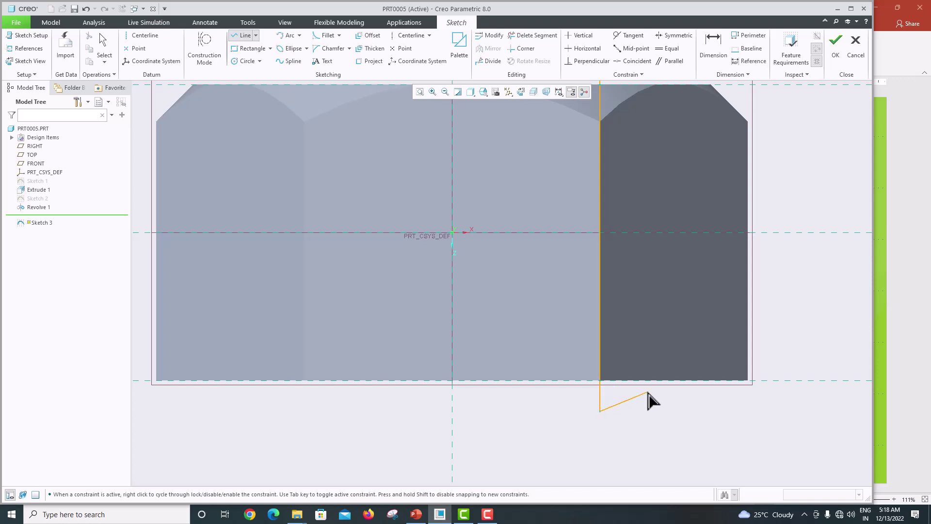
middle_click(648, 401)
middle_click(621, 349)
scroll(621, 339, down, 4)
scroll(617, 310, up, 3)
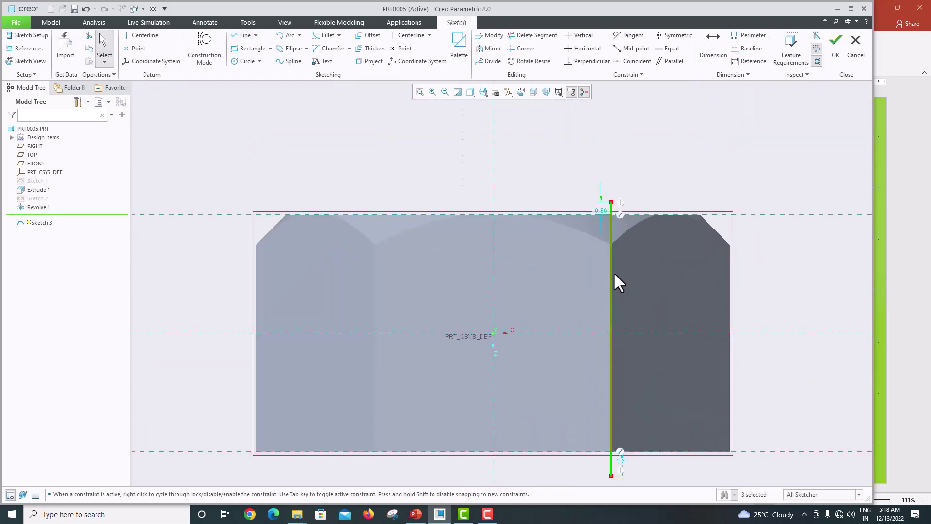
scroll(614, 275, up, 1)
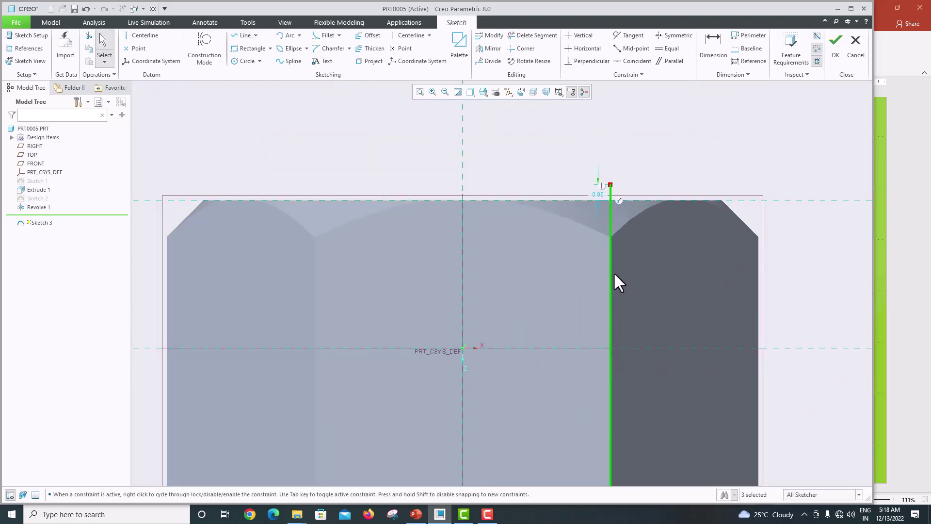
Add a vertical centerline on the nut's axis, snapped to the vertical reference
click(429, 35)
click(421, 45)
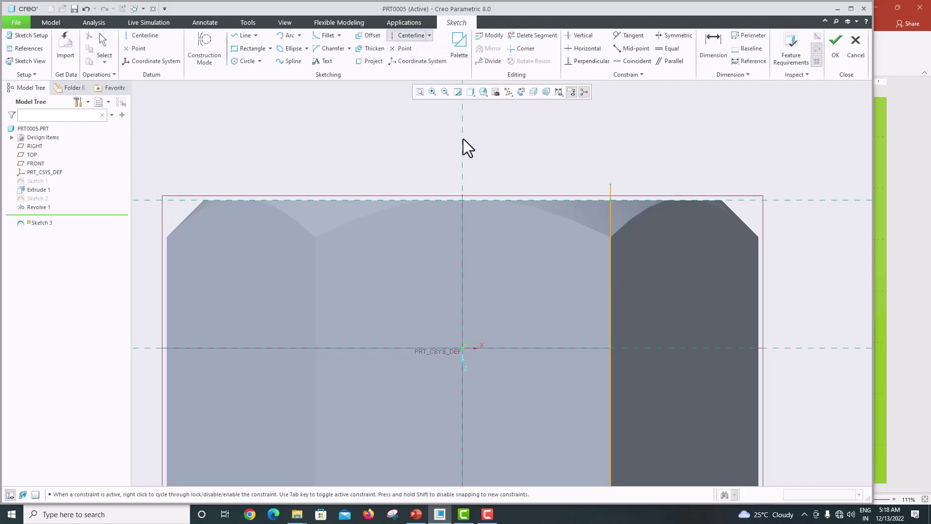
click(464, 146)
click(467, 120)
middle_click(513, 140)
scroll(519, 160, down, 5)
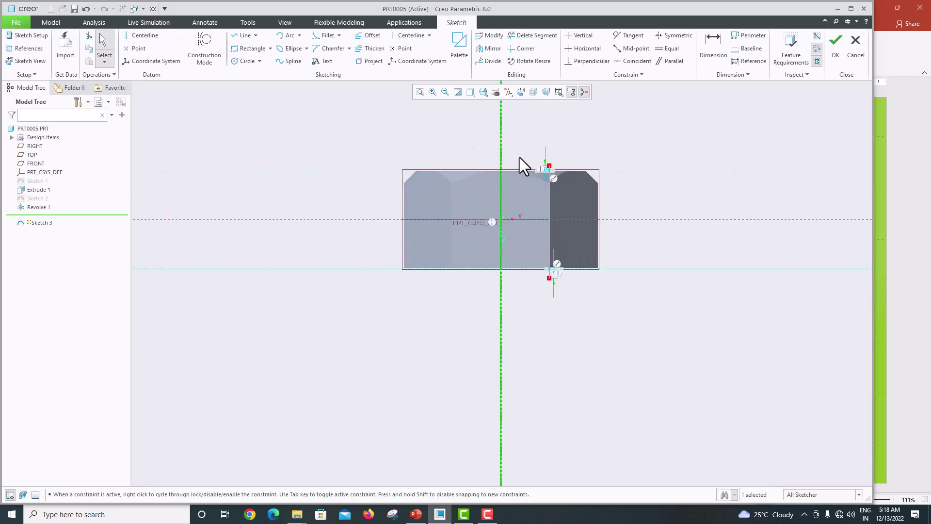
Finish Sketch 3 and start a Helical Sweep that uses it as the helix profile
click(835, 51)
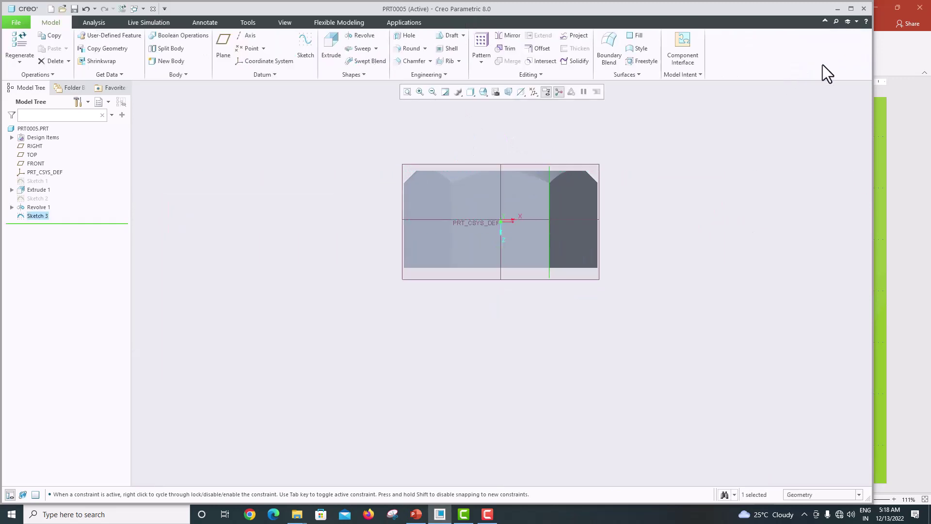
click(375, 48)
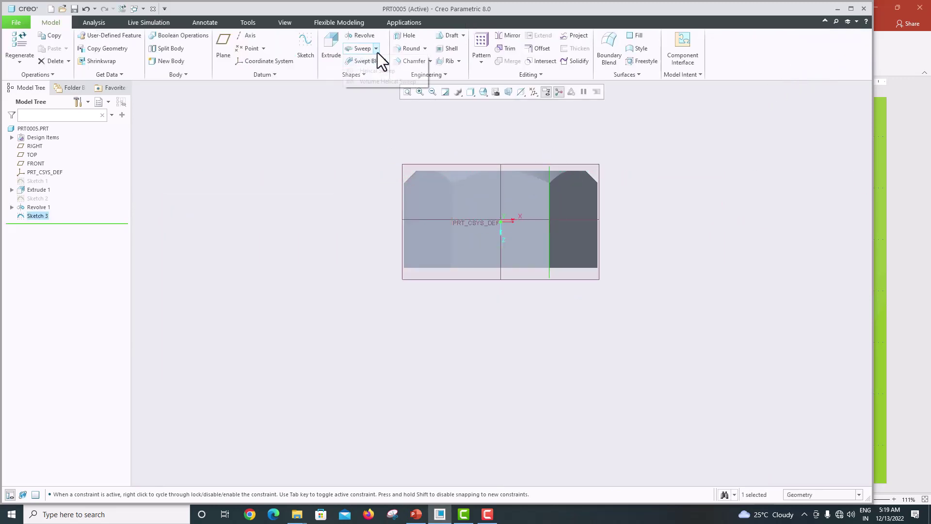
click(382, 71)
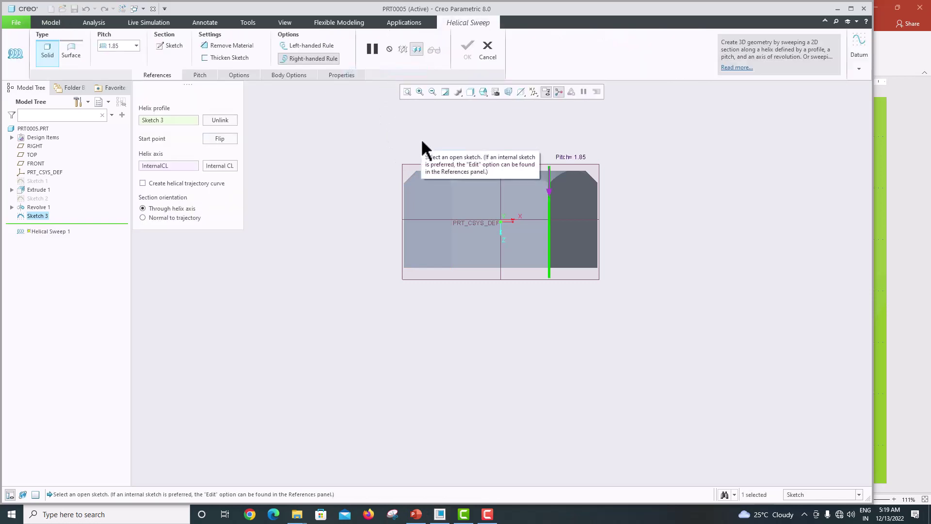
Check the required pitch on the PowerPoint slide and set the sweep pitch to 1.5
click(417, 514)
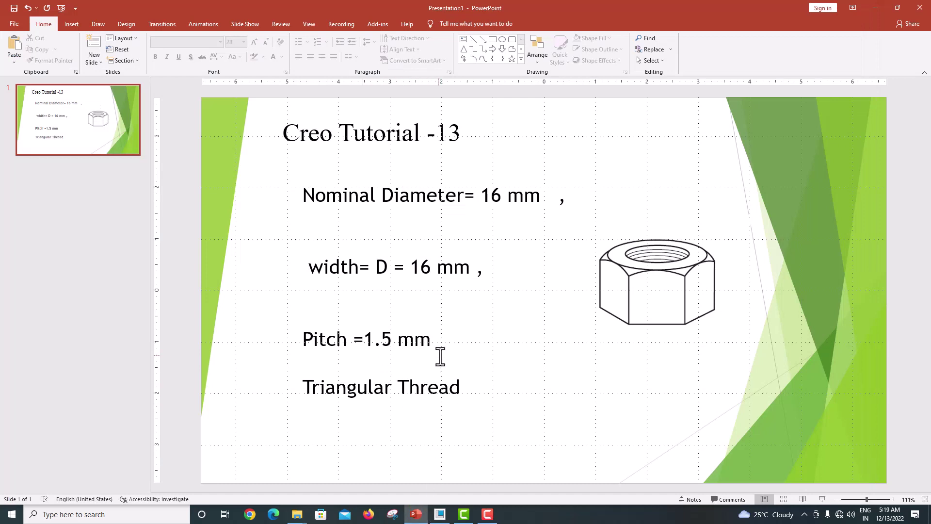
click(440, 514)
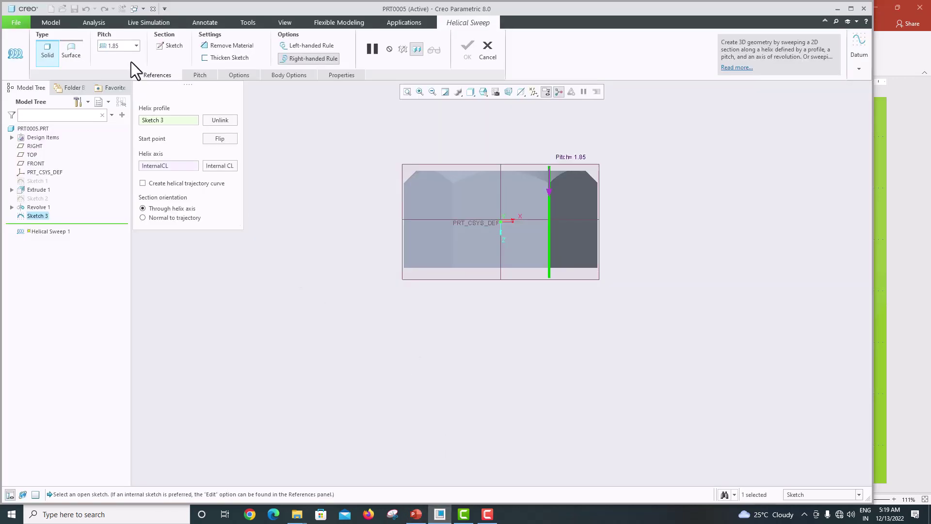
text(1.)
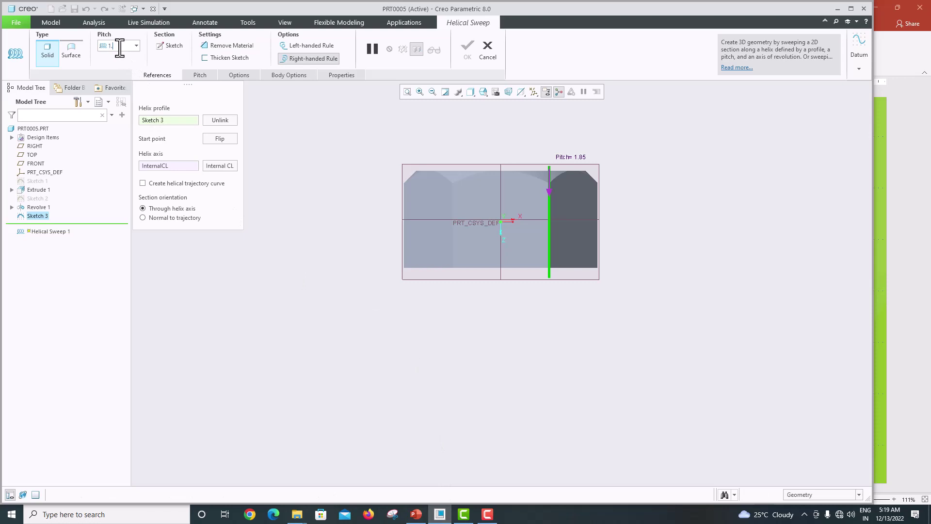
text(5)
key(Return)
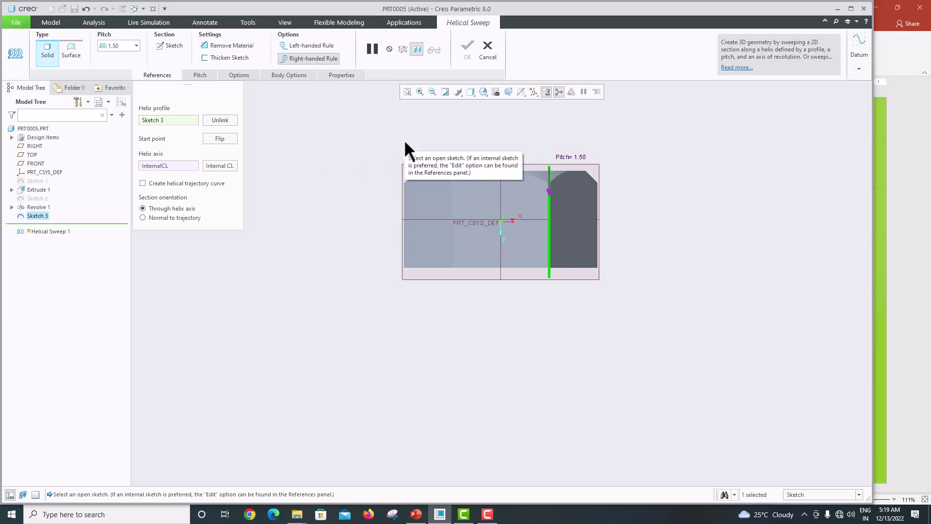
Open the sweep's cross-section sketch facing the sketch plane, with the nut in wireframe display
click(170, 46)
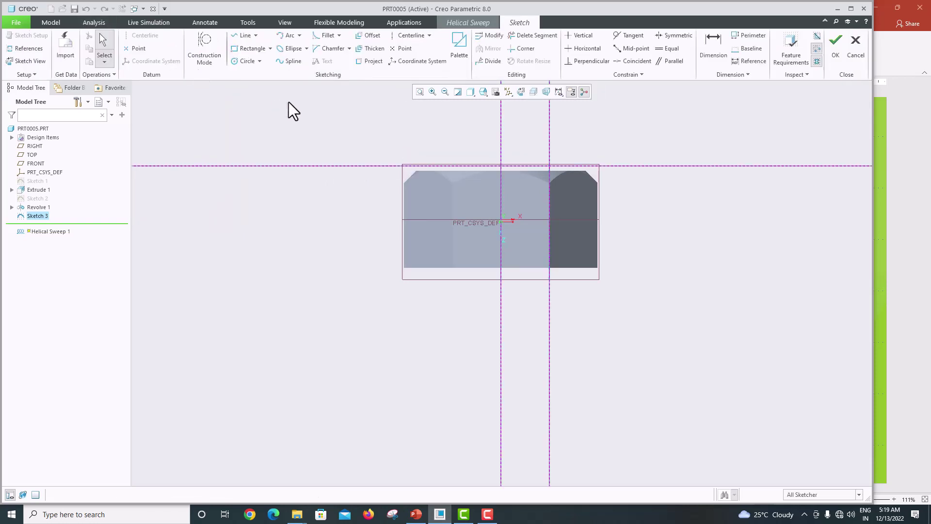
click(524, 92)
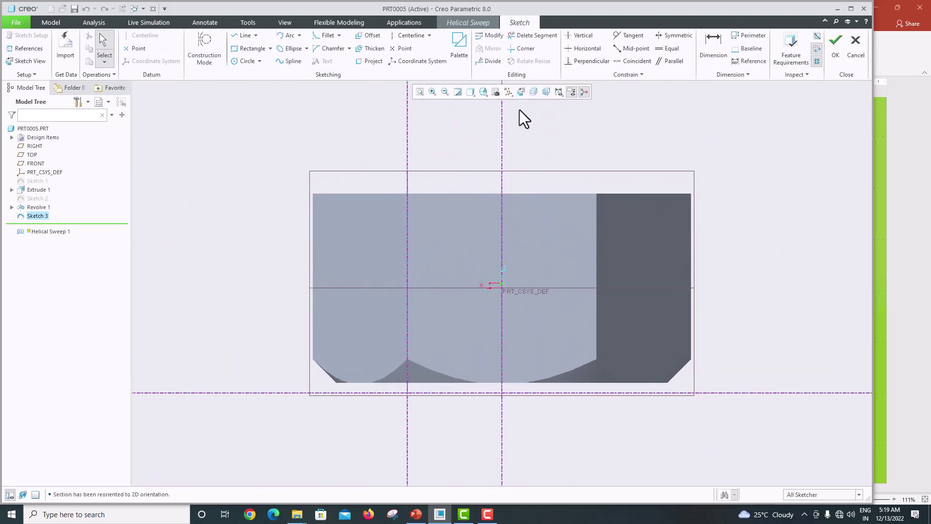
click(474, 96)
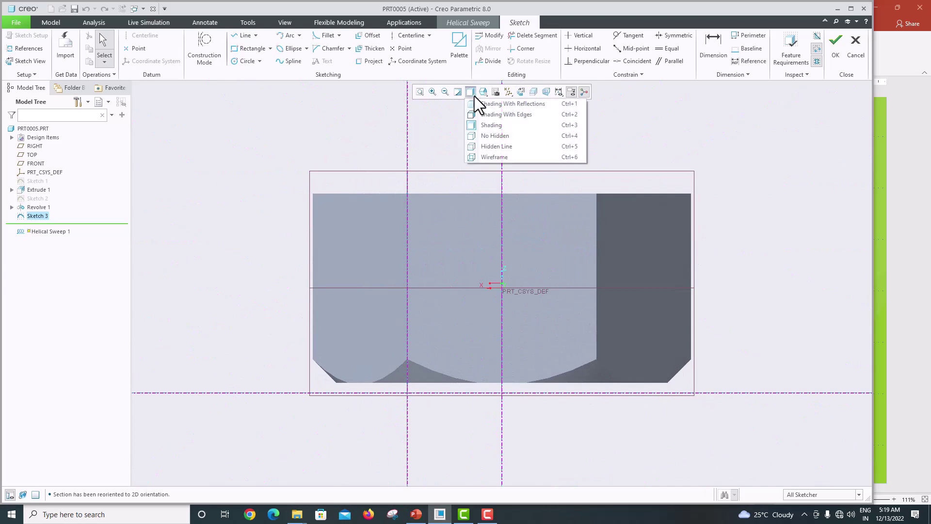
click(494, 155)
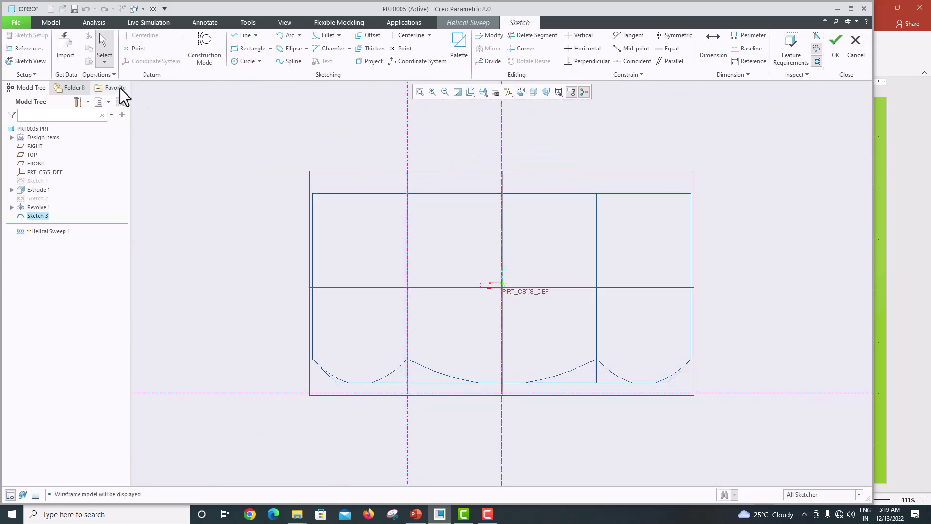
Draw a closed triangle: a vertical edge on the centerline and two slanted sides meeting at the intersection
click(245, 38)
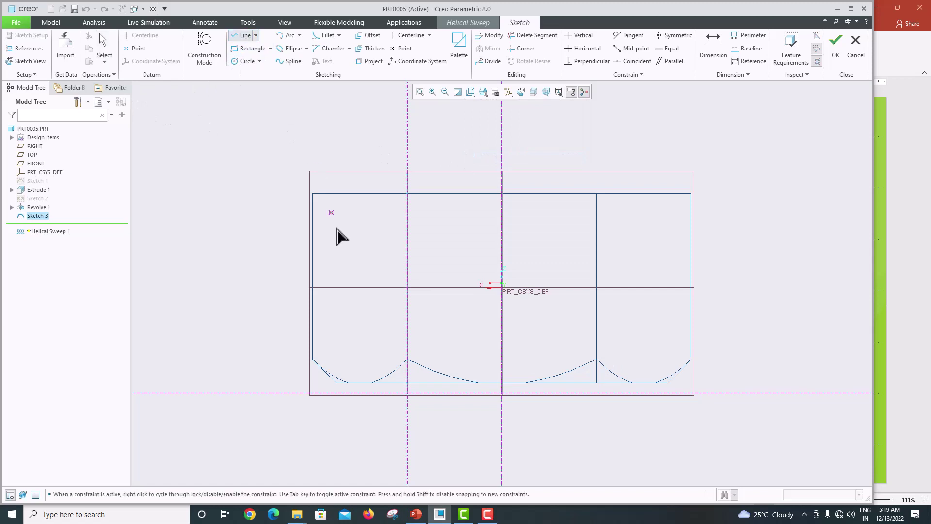
scroll(408, 396, down, 4)
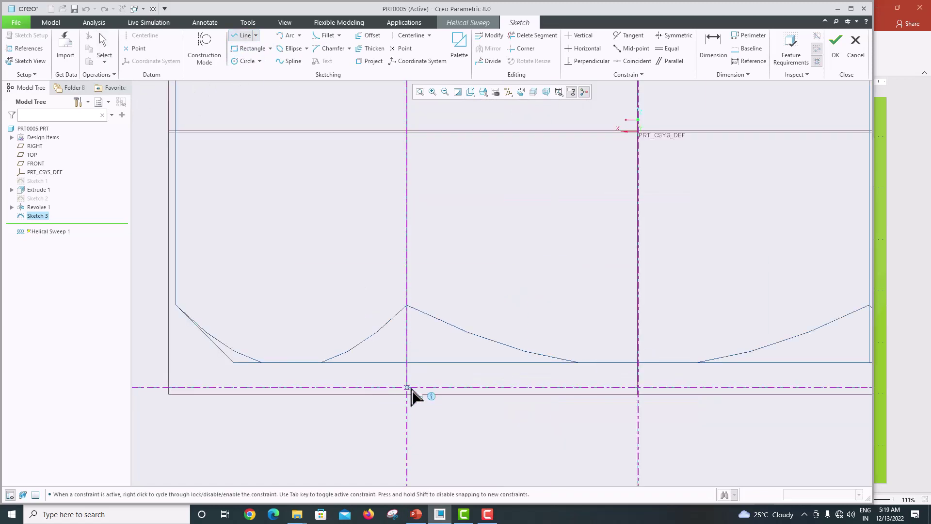
click(407, 388)
middle_click(410, 389)
click(408, 350)
click(364, 372)
click(407, 387)
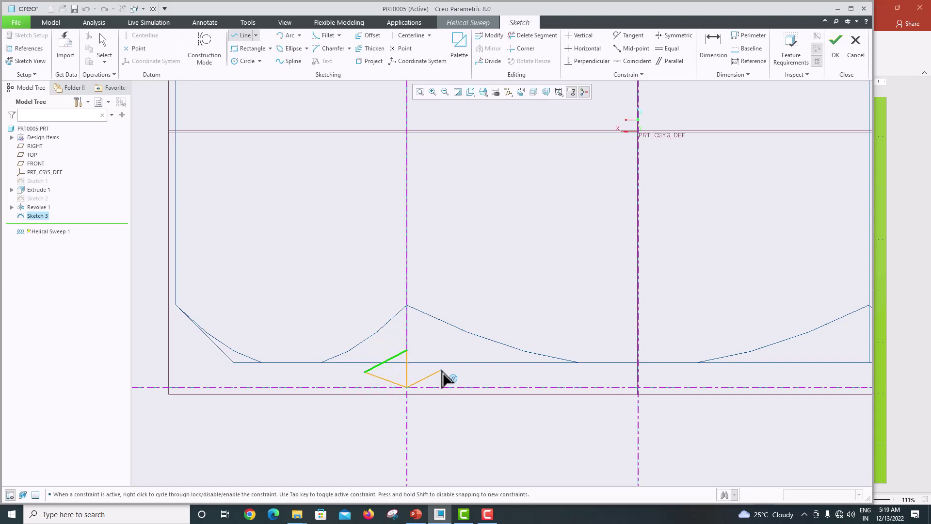
middle_click(442, 378)
middle_click(443, 378)
scroll(377, 403, up, 5)
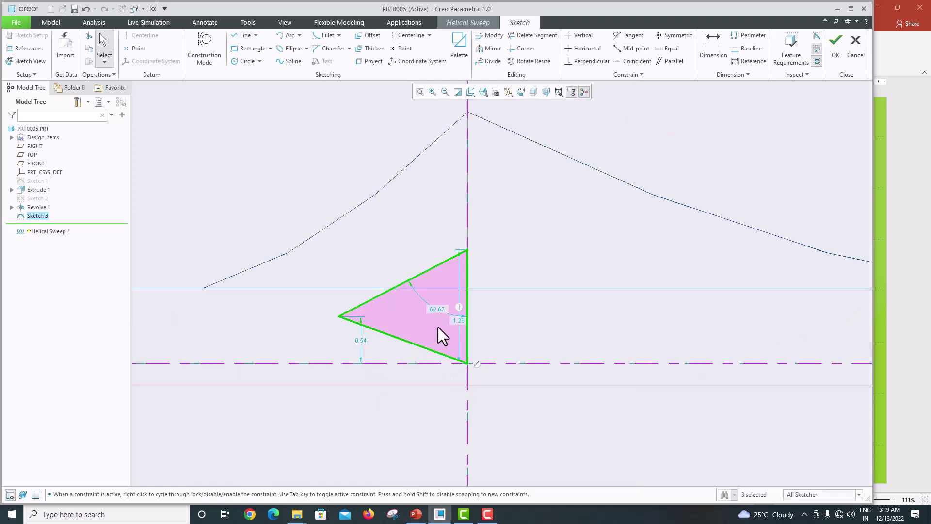
scroll(448, 324, down, 3)
scroll(483, 335, up, 4)
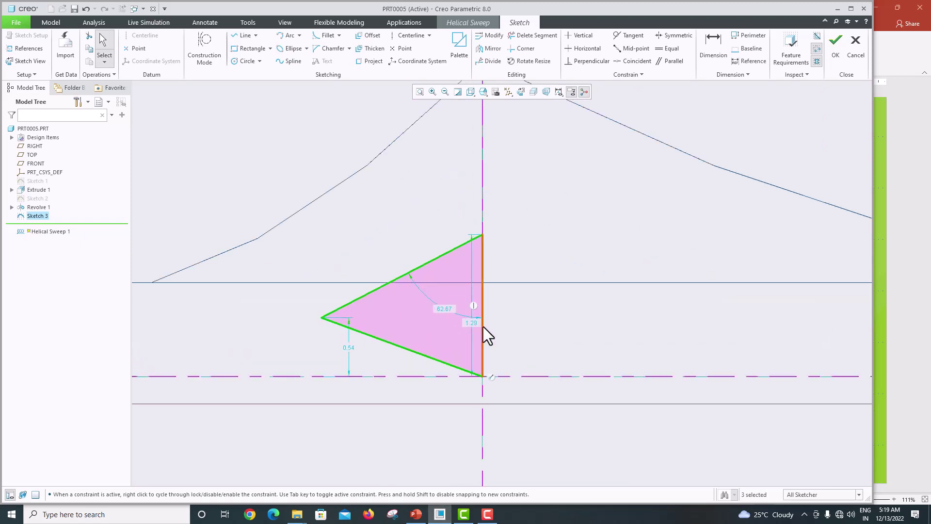
Dimension the triangle's horizontal depth to 1
click(714, 57)
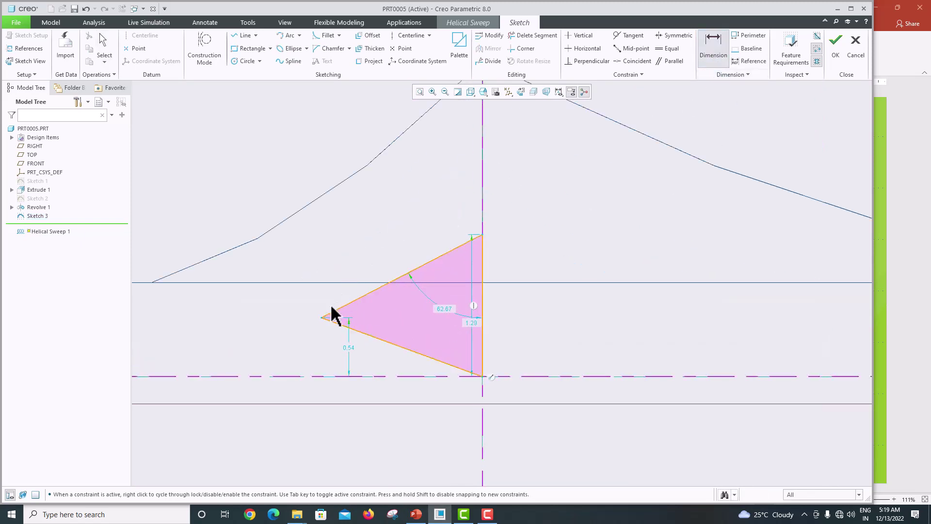
click(322, 317)
click(484, 316)
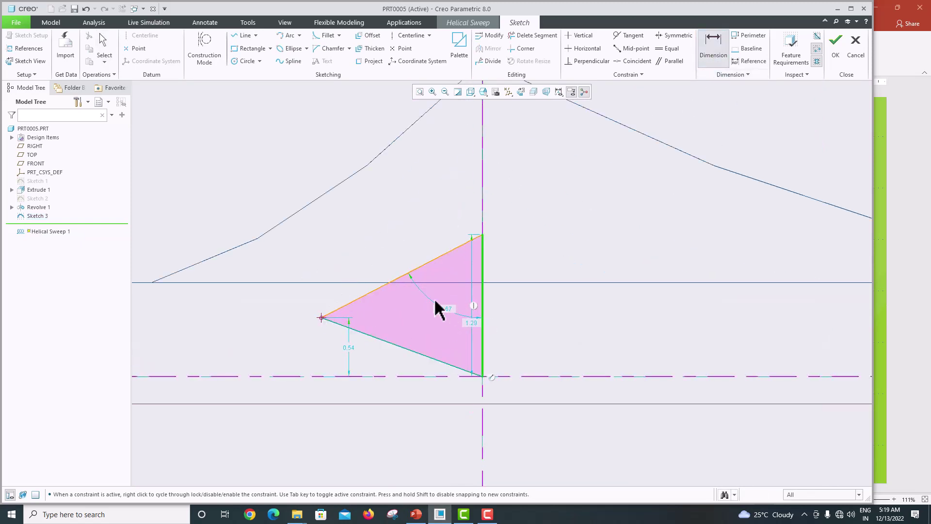
middle_click(438, 293)
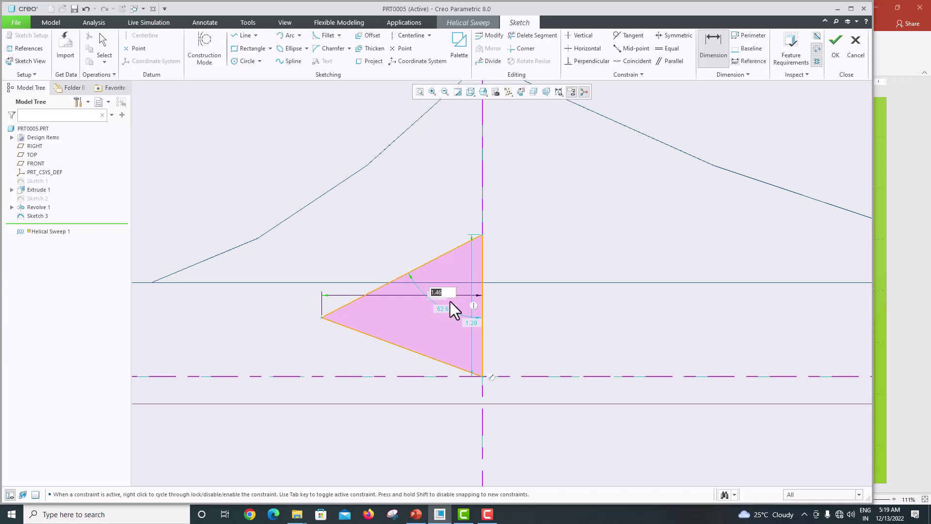
text(1)
key(Return)
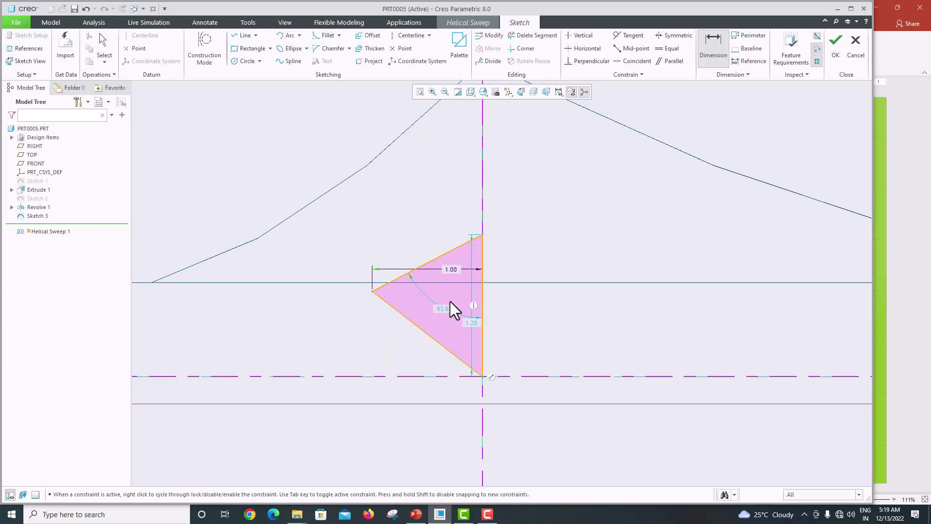
Make the two slanted edges equal in length
click(670, 48)
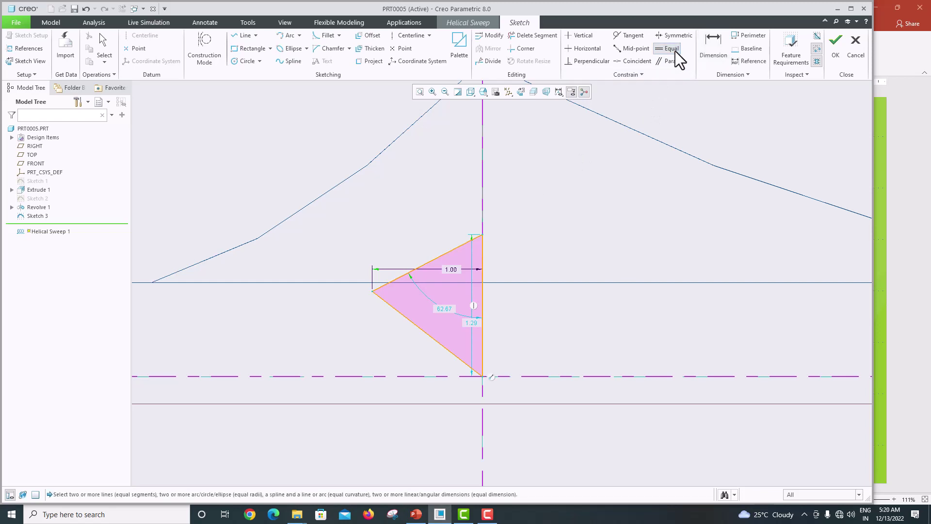
click(451, 250)
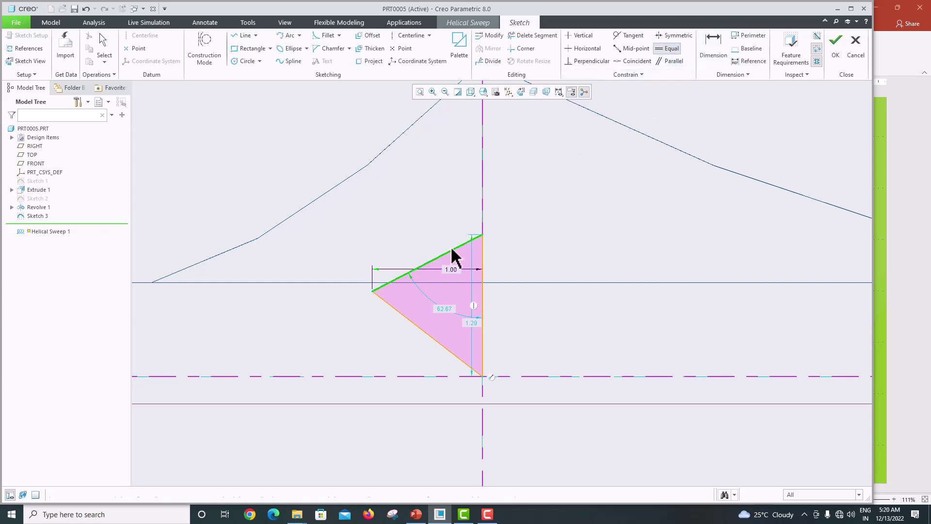
click(417, 325)
Set the angle between the slanted edges to 60 degrees
click(711, 49)
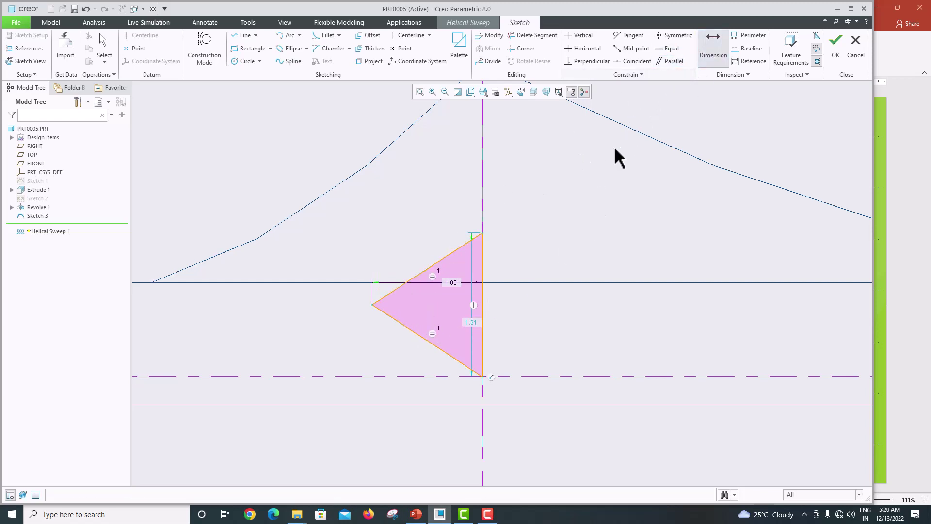
click(426, 269)
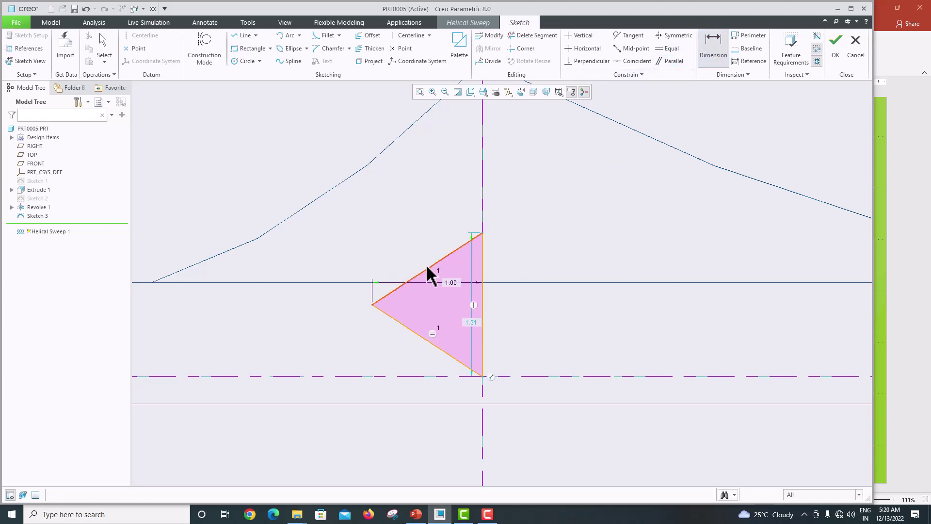
middle_click(425, 317)
text(60)
key(Return)
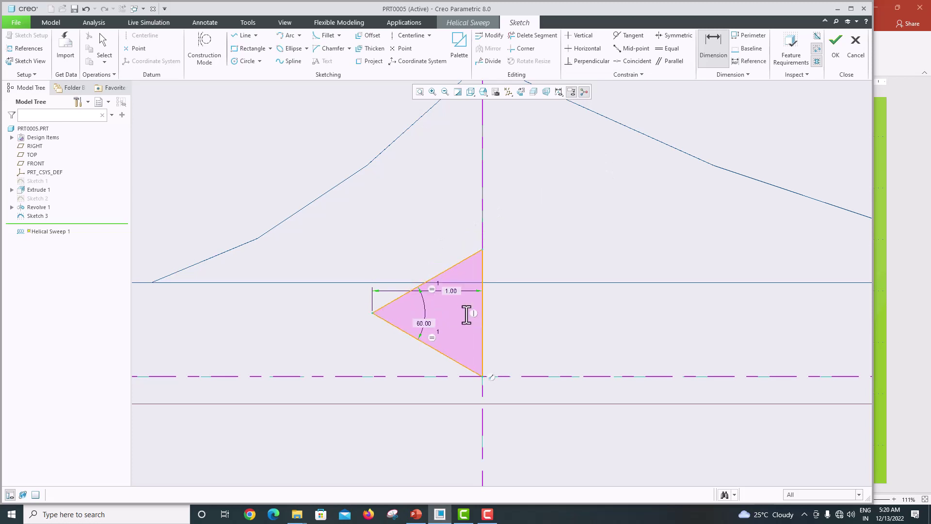
scroll(466, 315, up, 5)
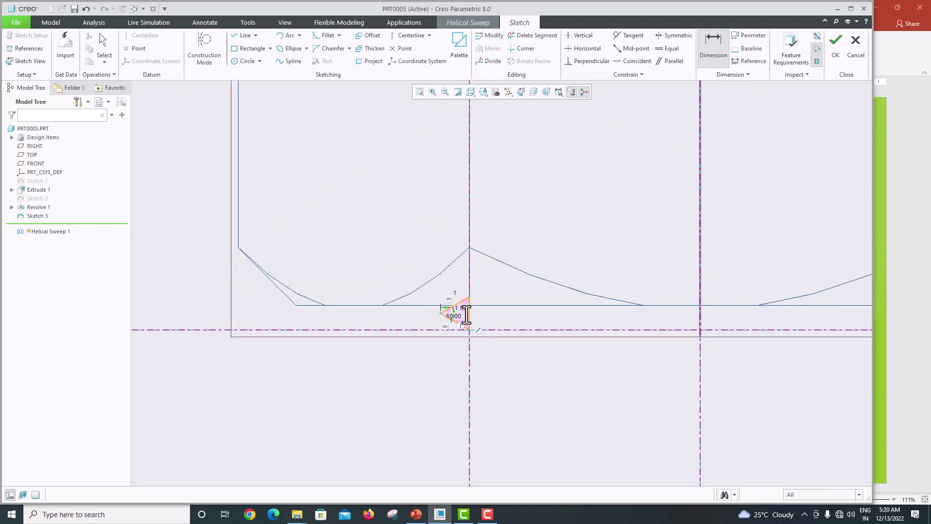
scroll(466, 315, down, 5)
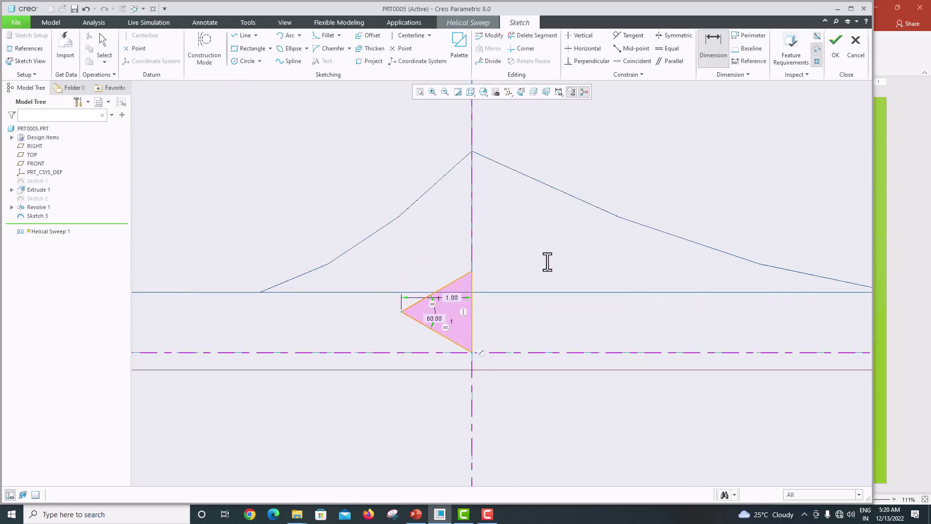
Return to the helical sweep and show the nut shaded instead of wireframe
click(833, 63)
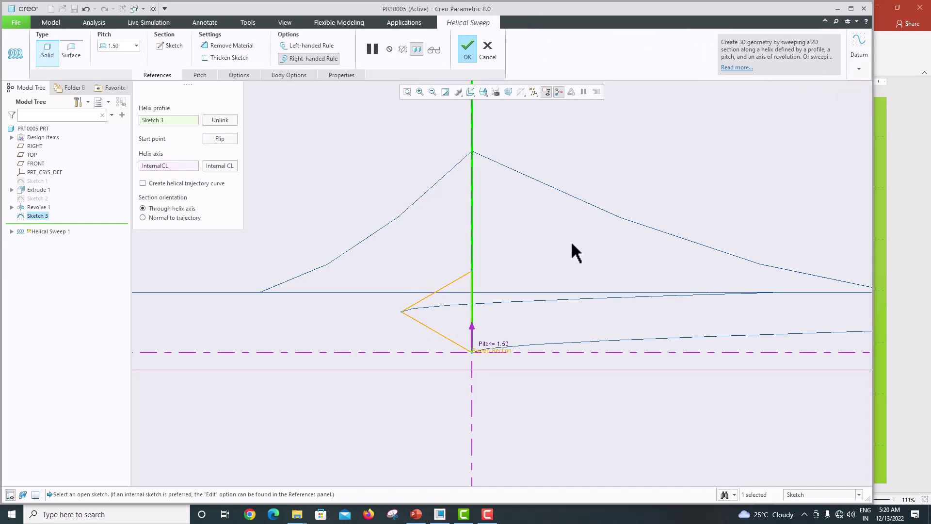
scroll(551, 270, down, 10)
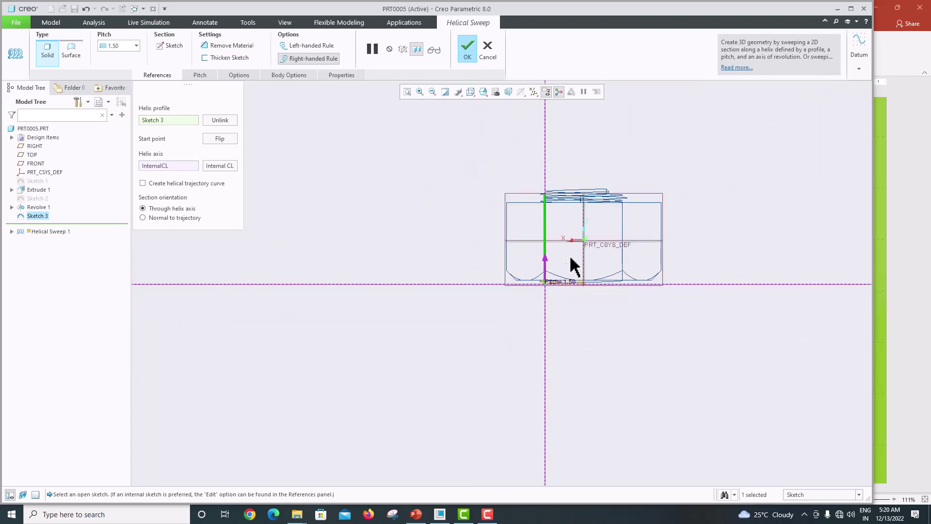
middle_drag(598, 231, 567, 271)
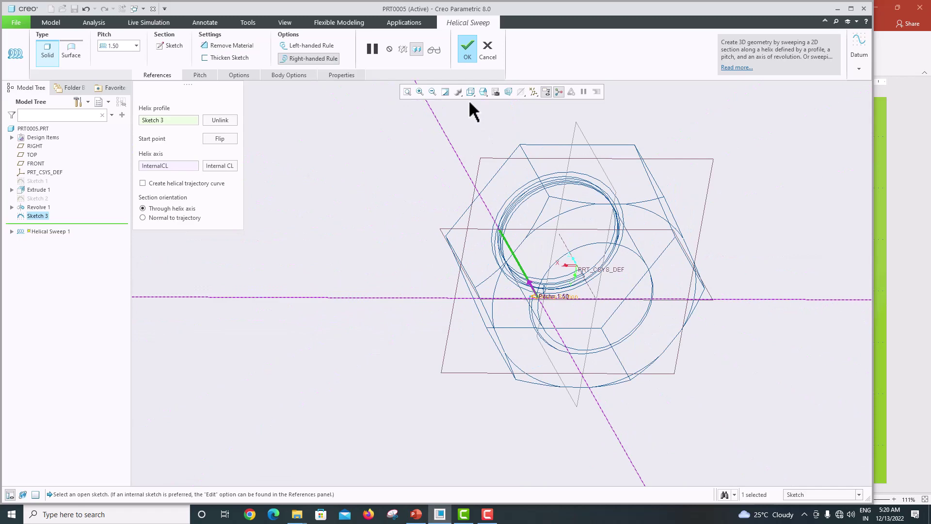
click(471, 97)
click(490, 126)
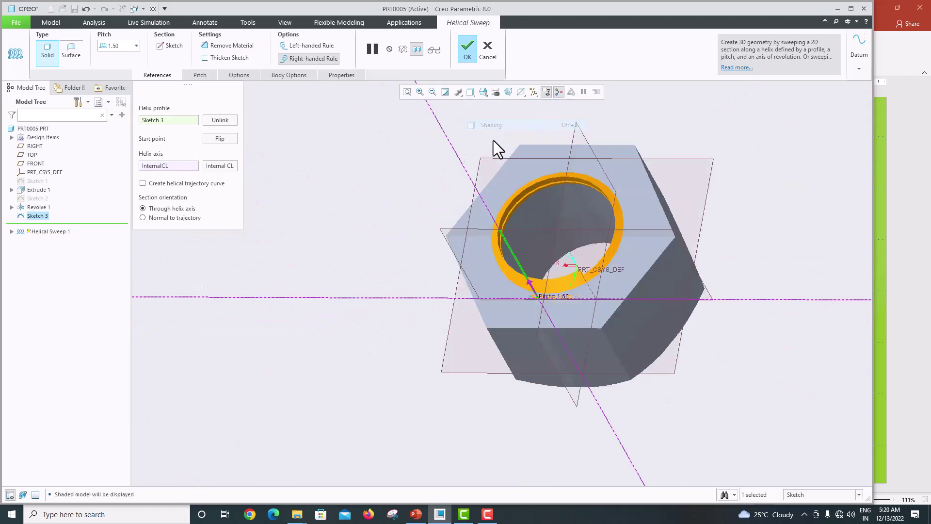
Turn on Remove Material and finish the 1.50-pitch helical thread cut in the bore
middle_drag(493, 140, 341, 102)
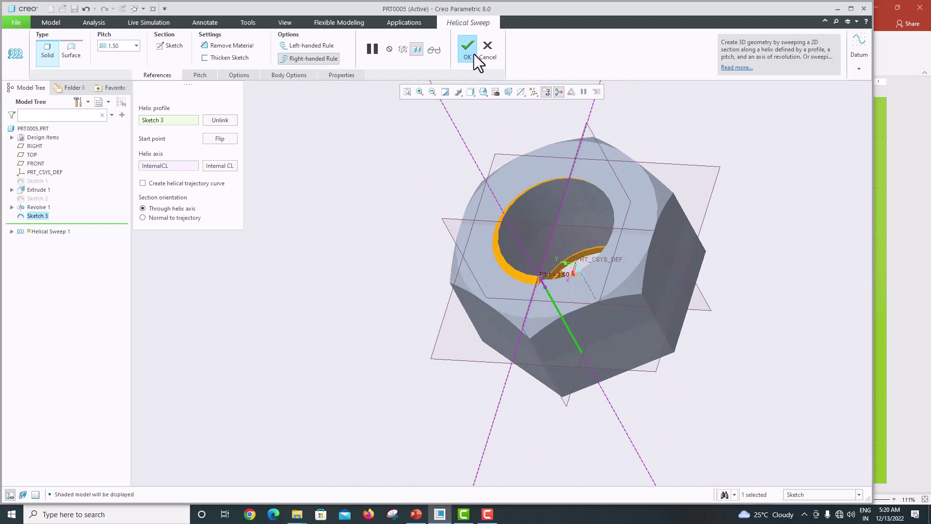
click(236, 45)
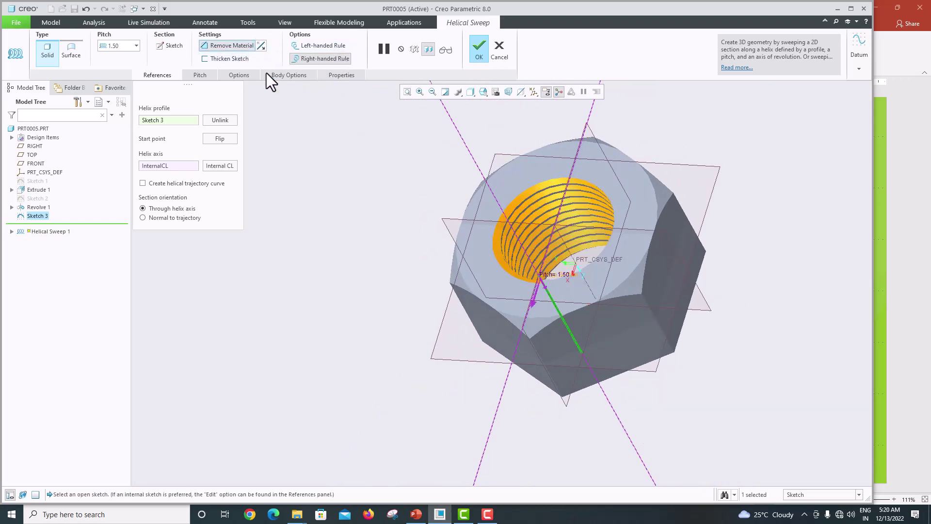
click(485, 52)
middle_drag(465, 228, 495, 166)
scroll(537, 197, up, 5)
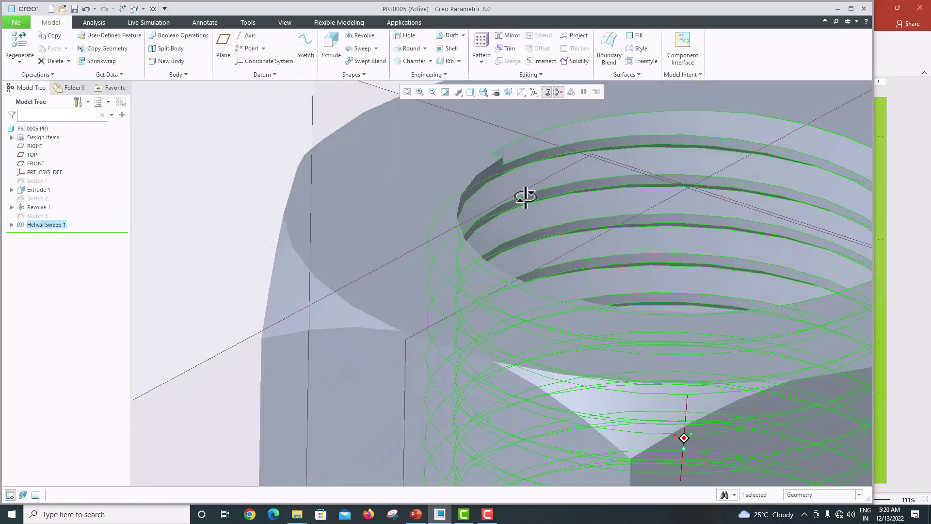
scroll(525, 196, down, 8)
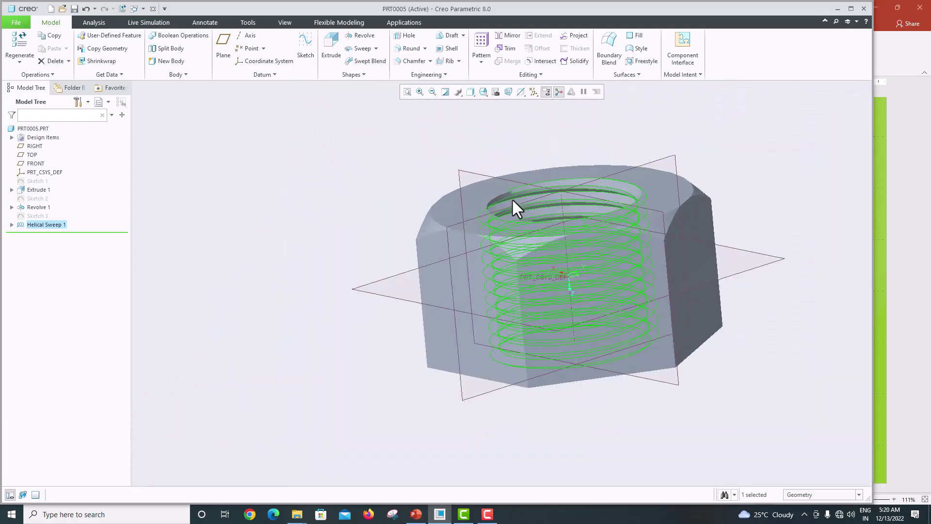
middle_drag(512, 198, 461, 255)
scroll(512, 206, up, 3)
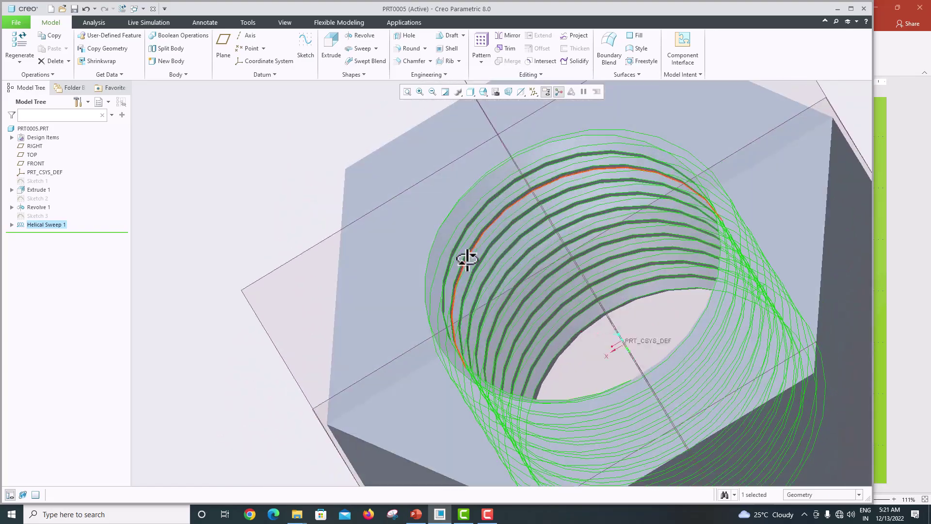
click(12, 224)
click(56, 242)
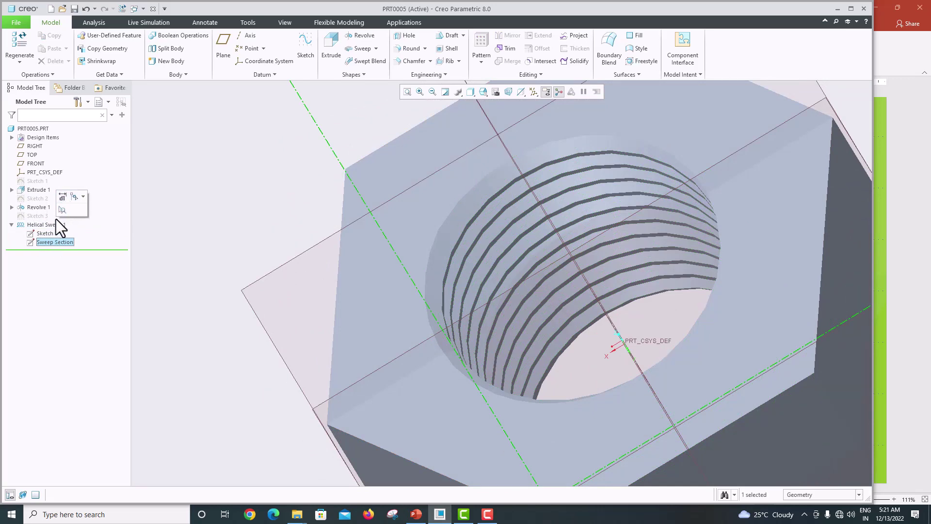
right_click(56, 224)
middle_drag(339, 218, 549, 152)
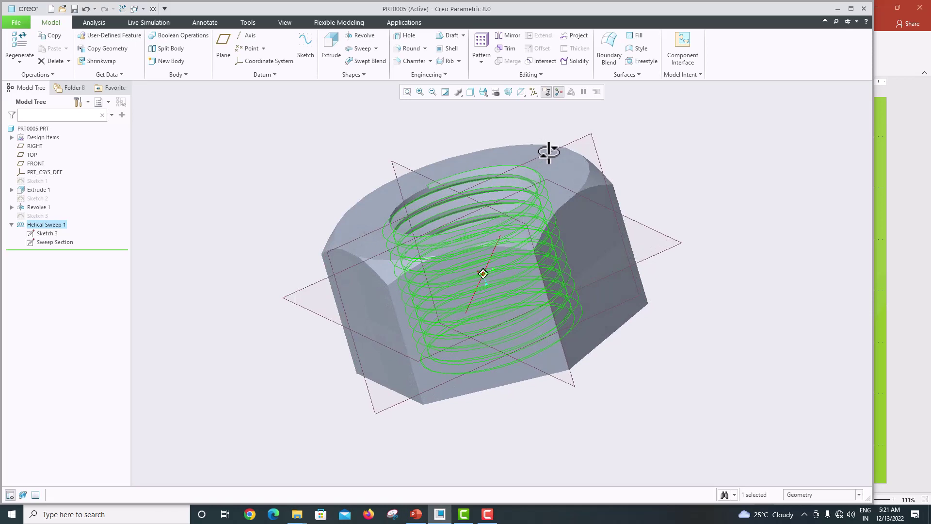
middle_drag(549, 152, 557, 153)
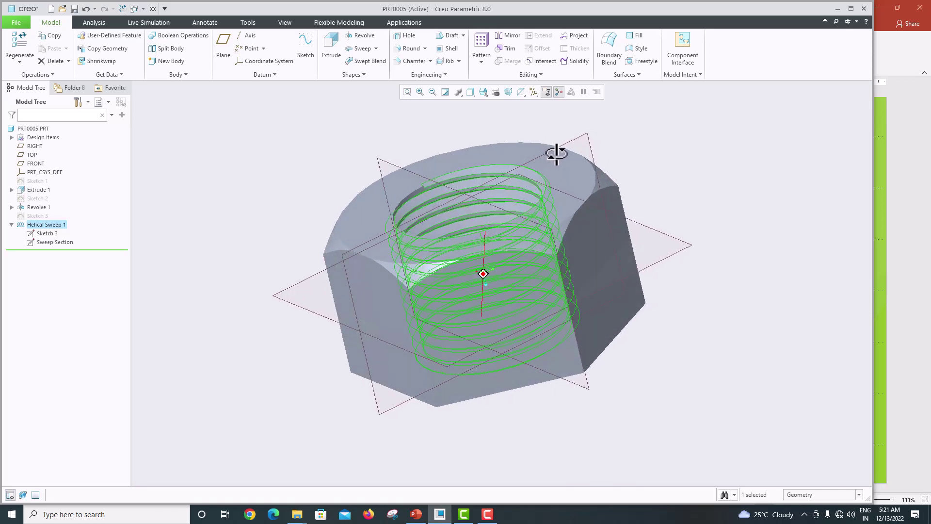